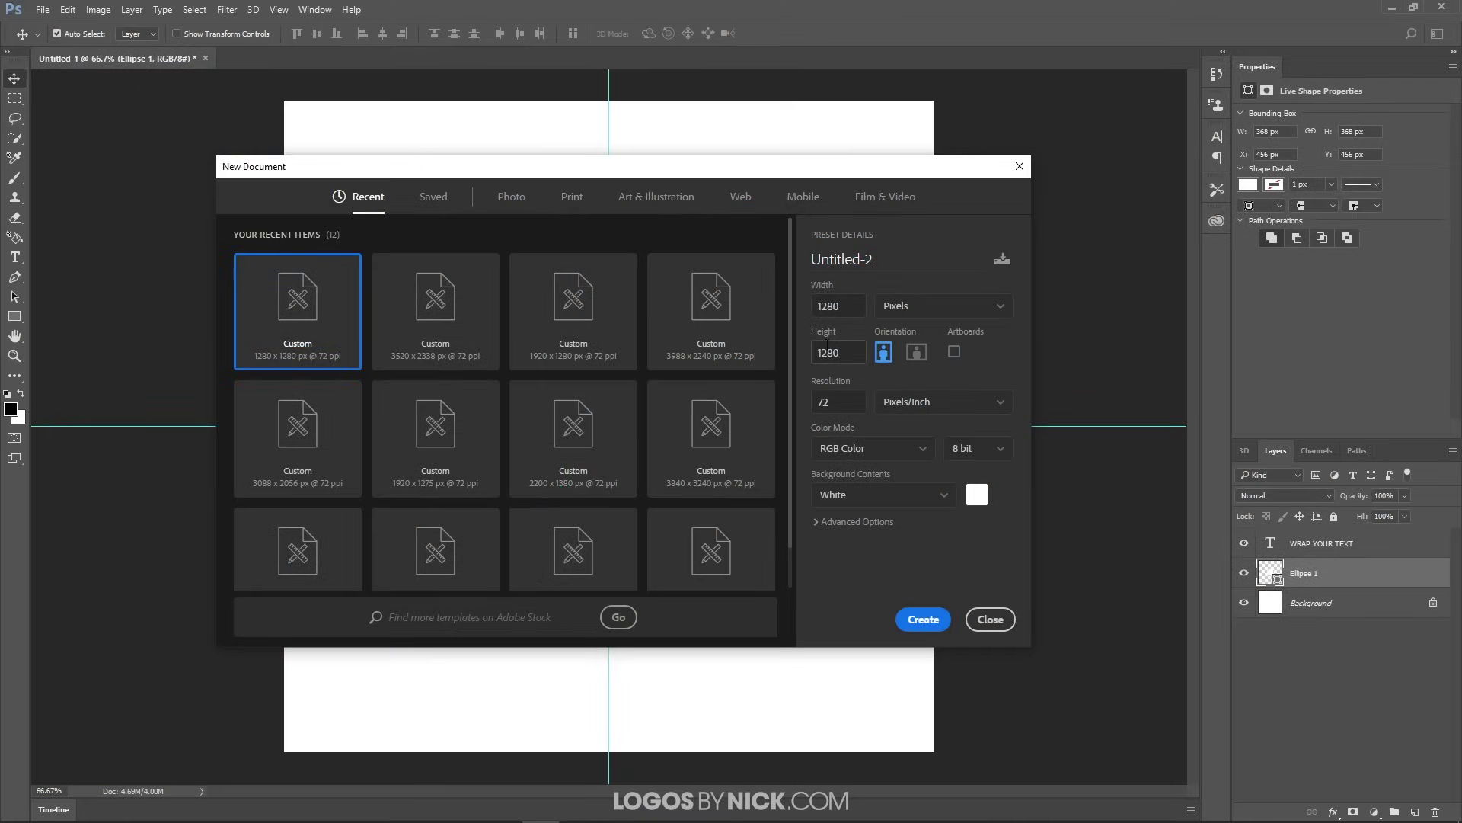
- Create a blank 1280 × 1280 px document, Untitled-2, keeping the width unit in Pixels
click(887, 314)
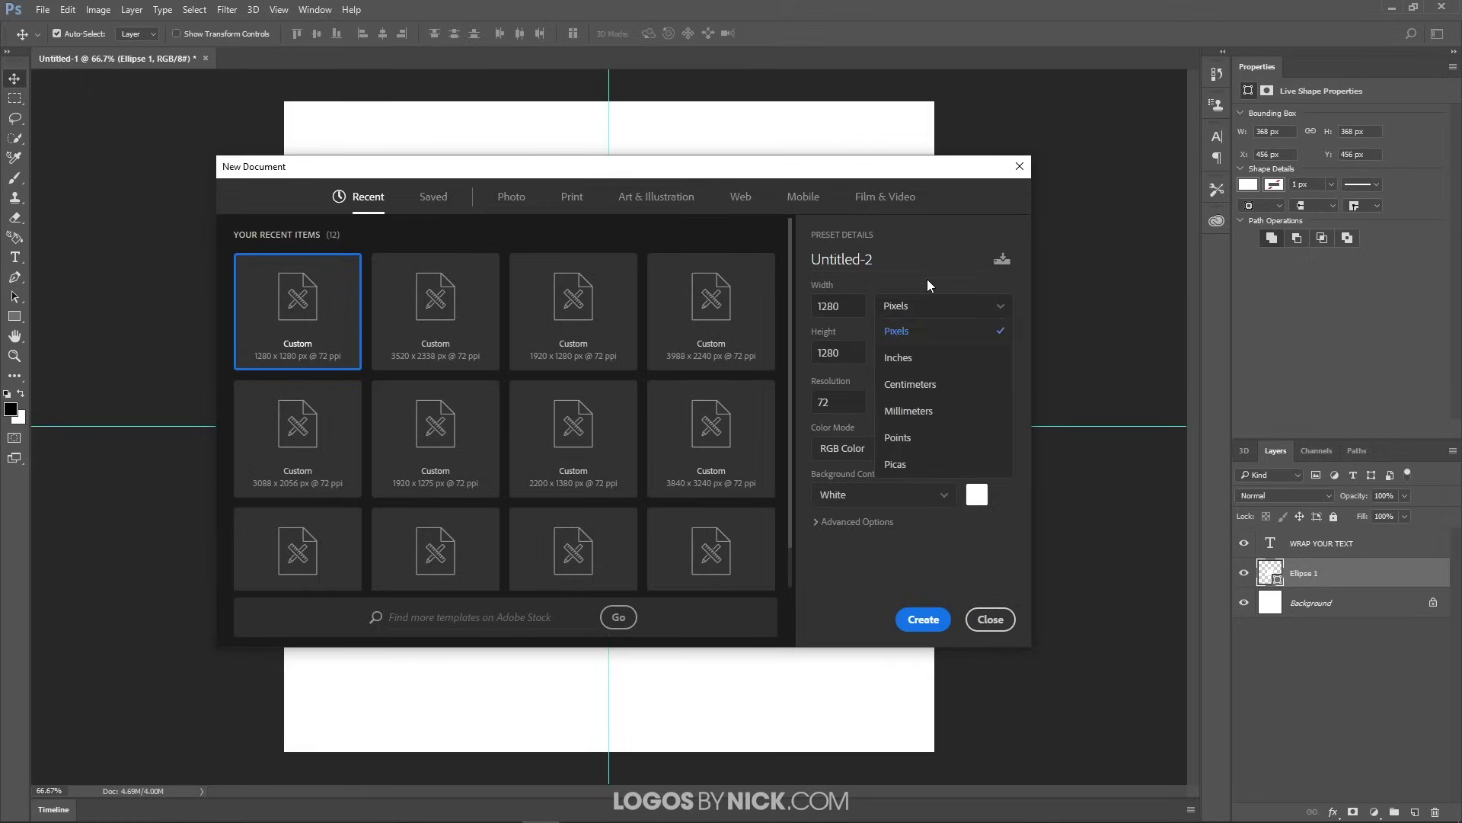
click(892, 332)
click(926, 620)
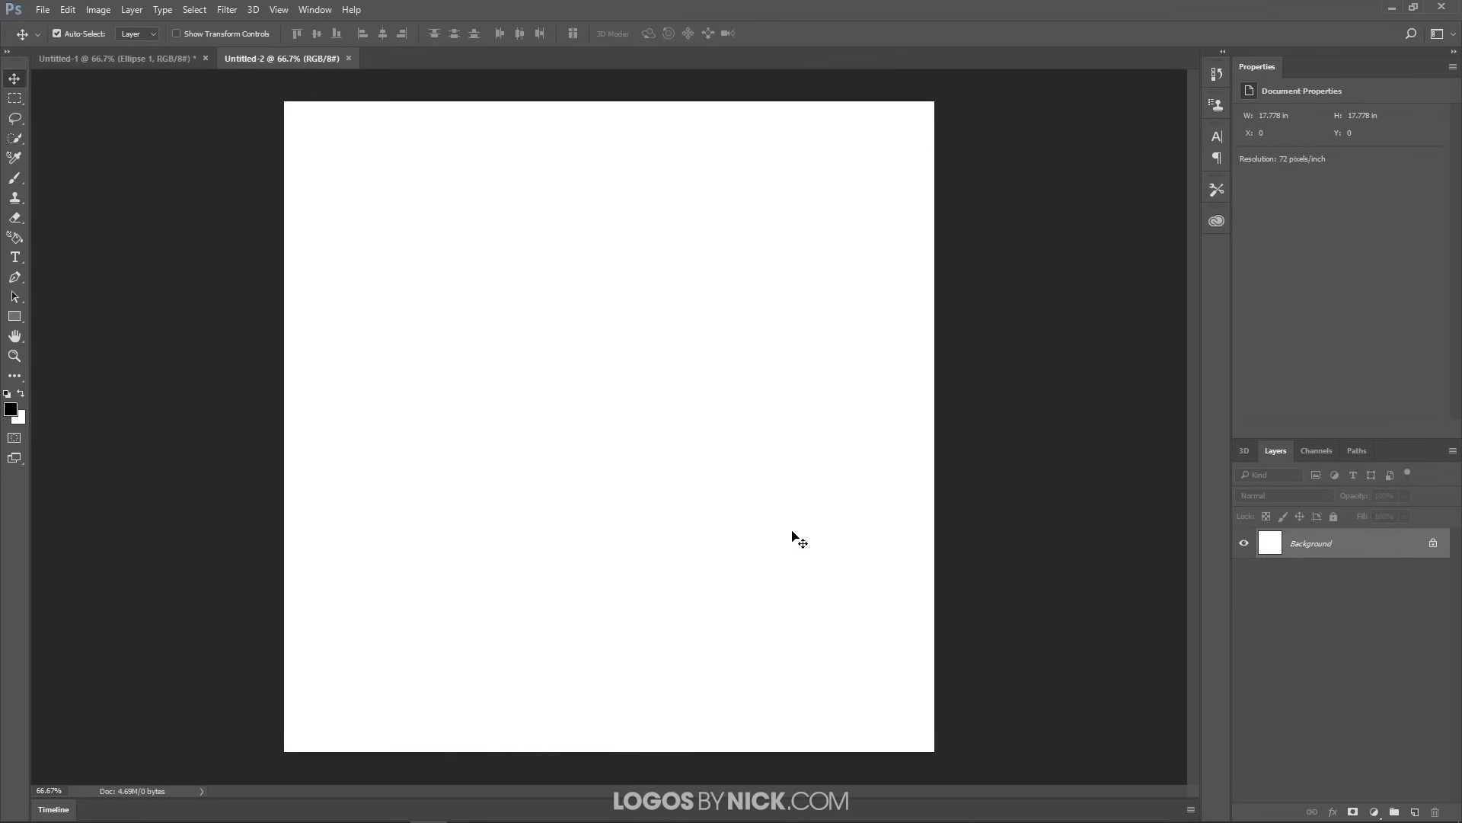
click(280, 10)
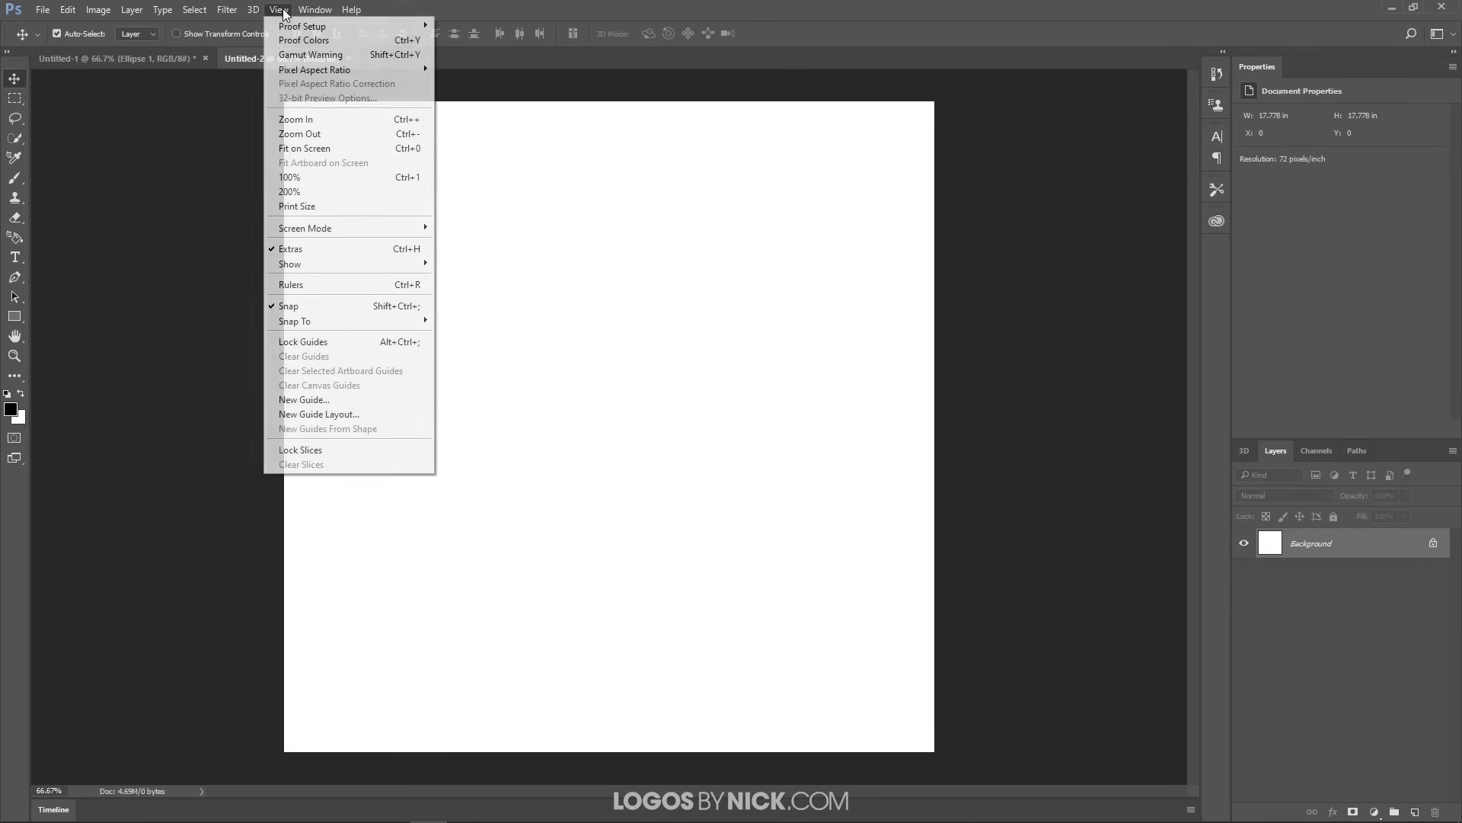
- Add a vertical guide at 50% across the canvas
click(302, 404)
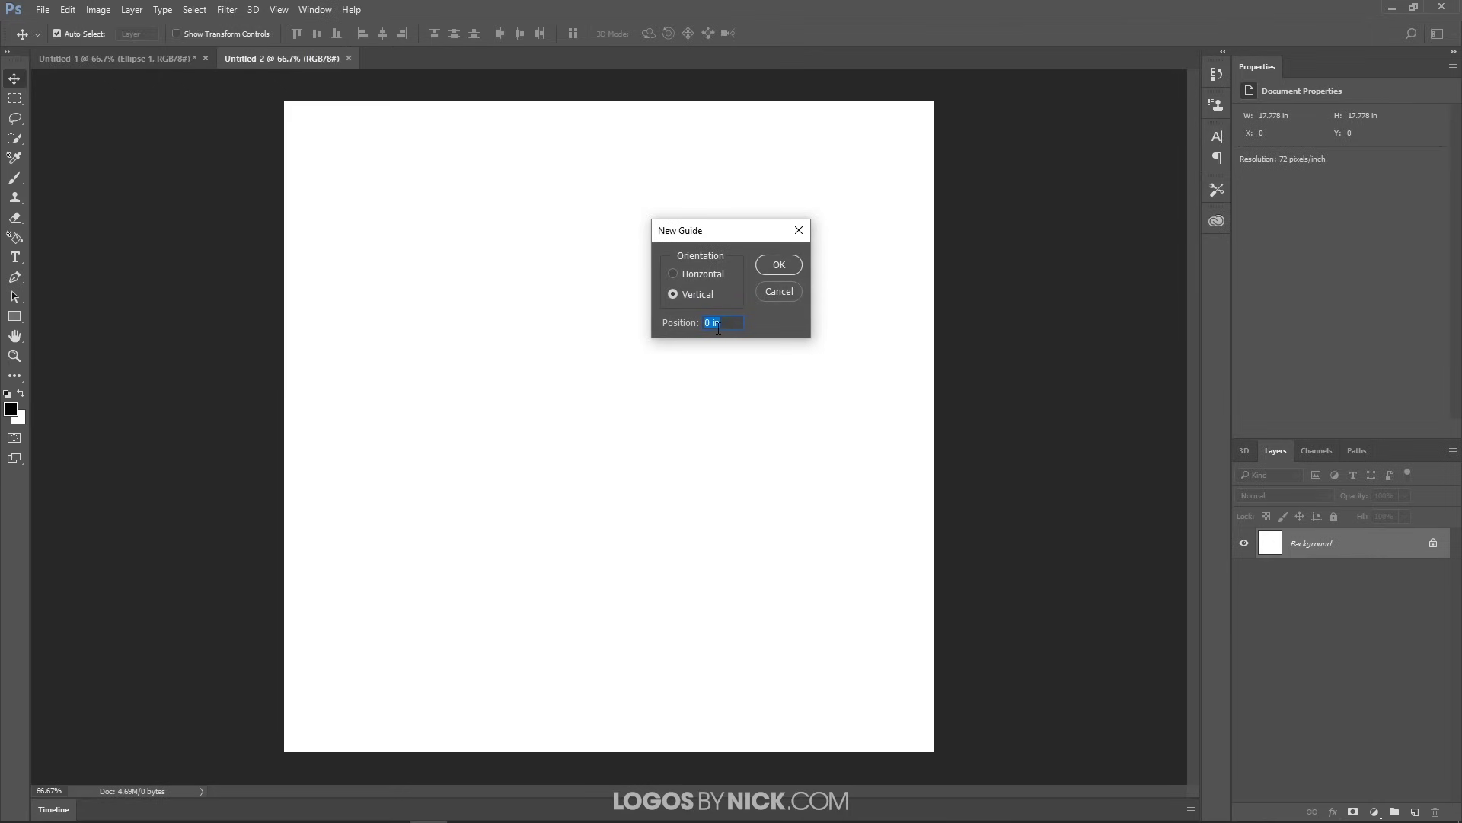
text(50%)
click(772, 268)
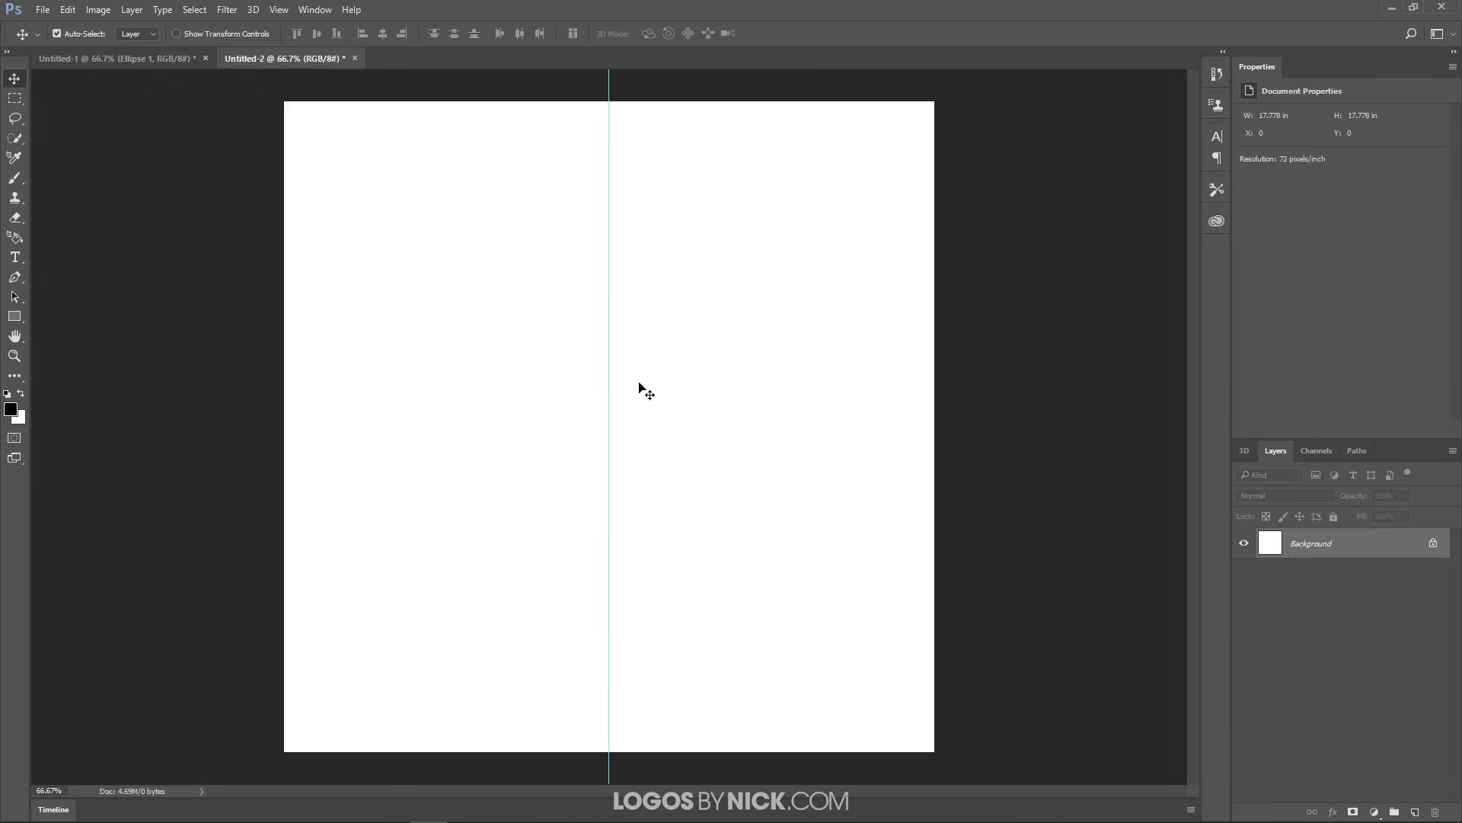
- Add a horizontal guide at 50% so the two guides cross at the centre
click(280, 11)
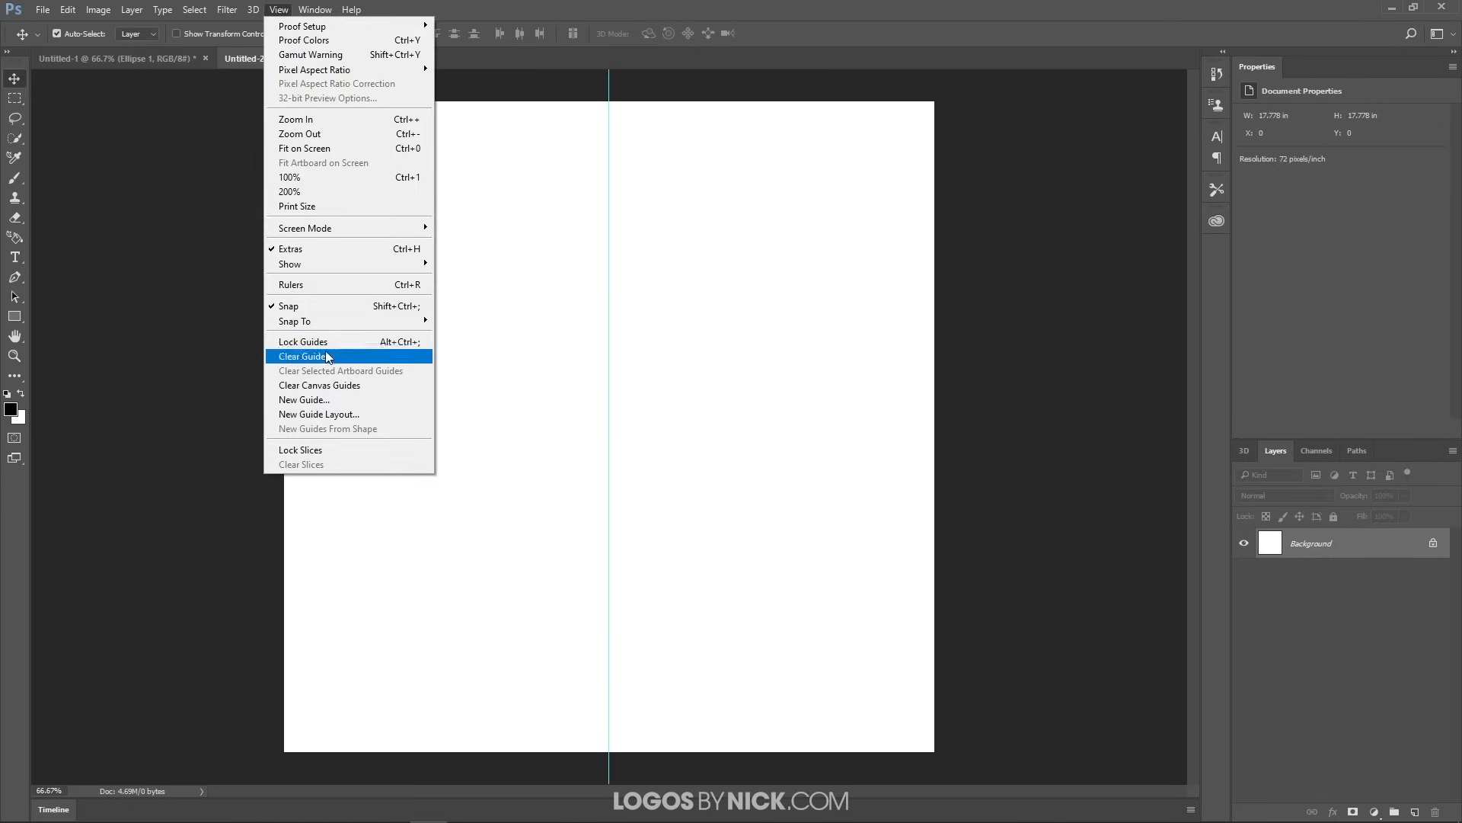
click(331, 400)
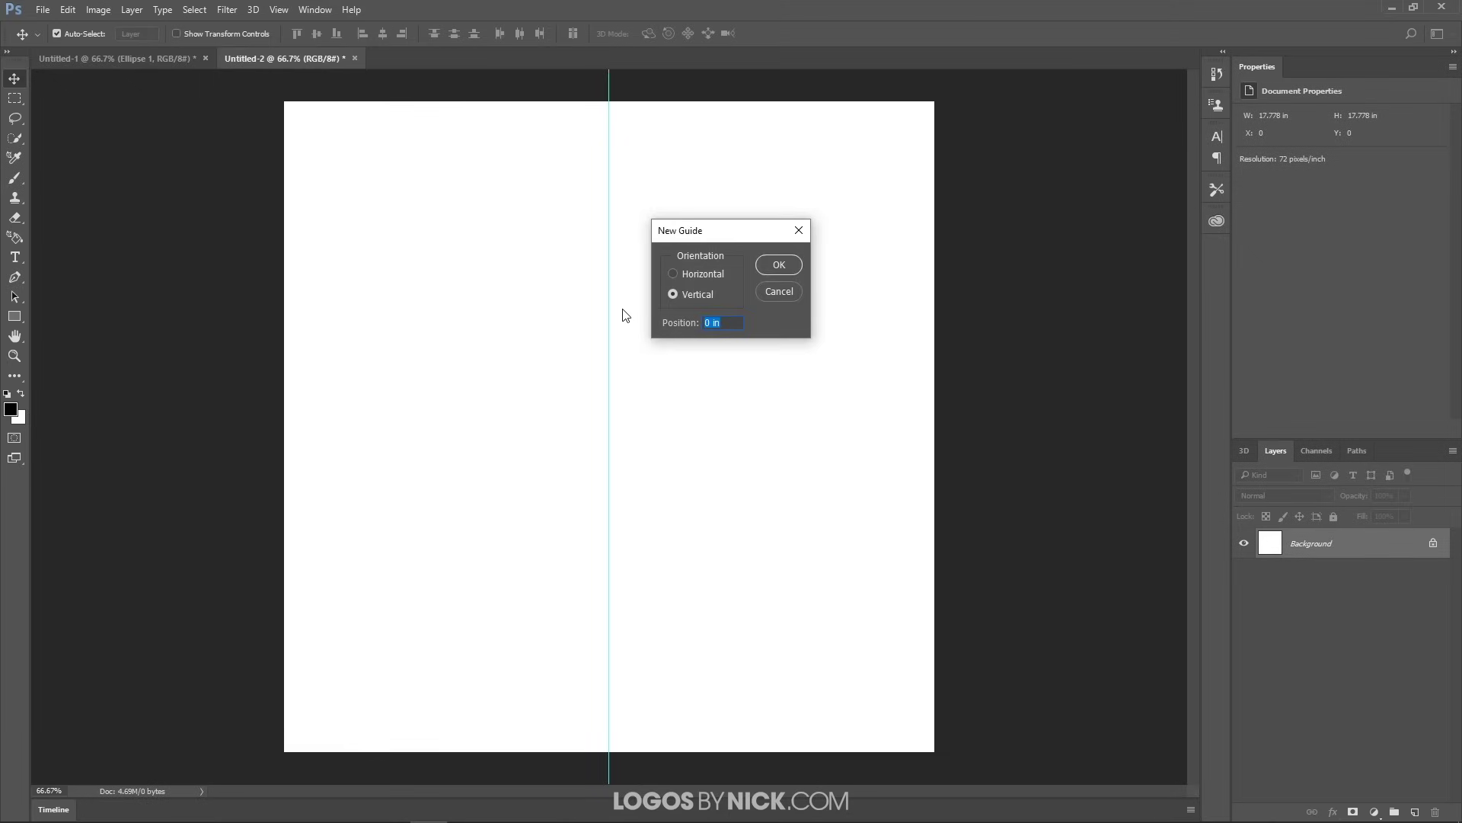
text(50%)
click(705, 274)
click(780, 264)
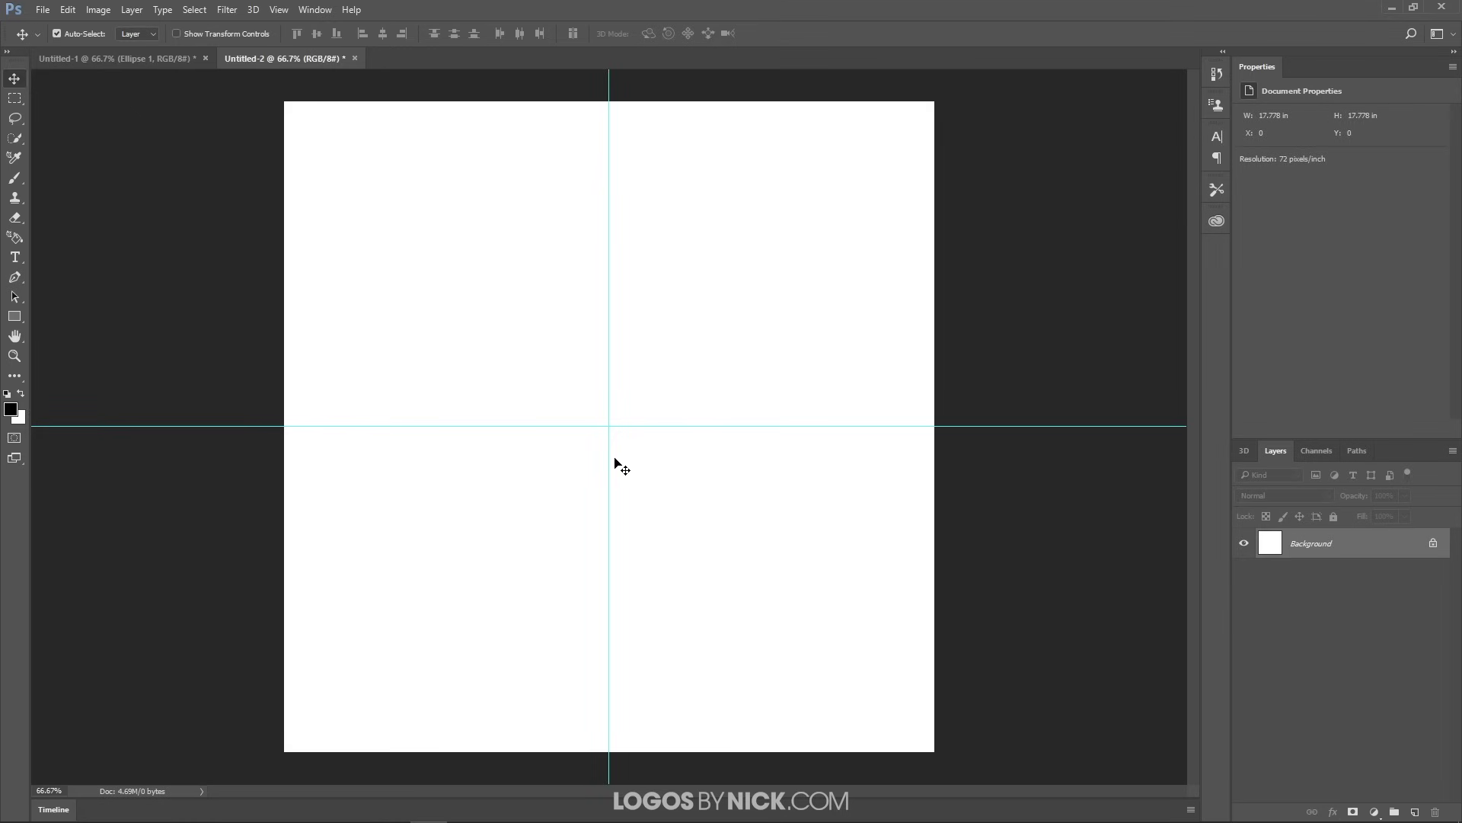
click(280, 10)
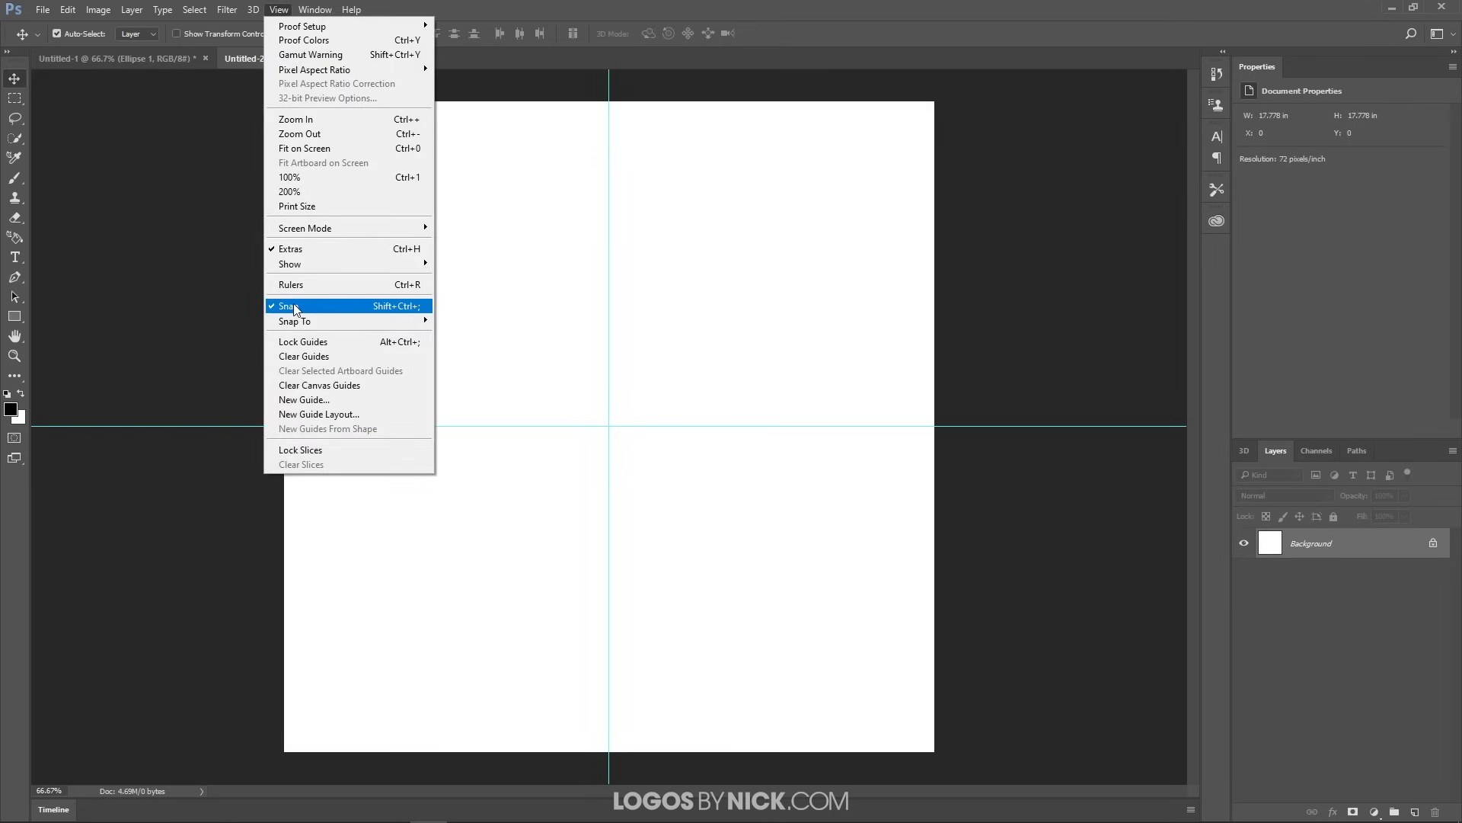
- Leave the Snap To options unchanged and swap colours to a white foreground and black background
mouse_move(304, 321)
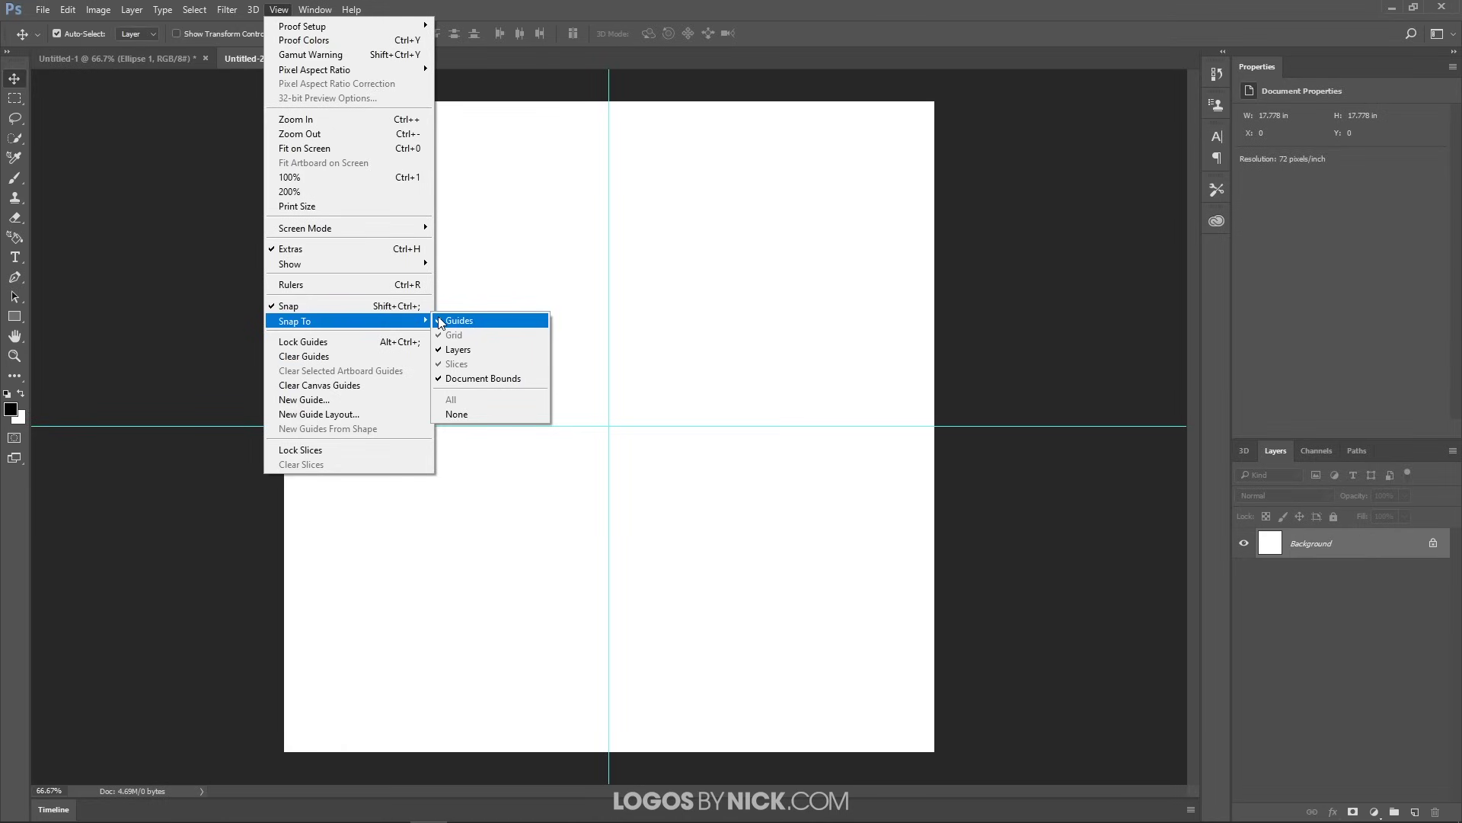
click(279, 9)
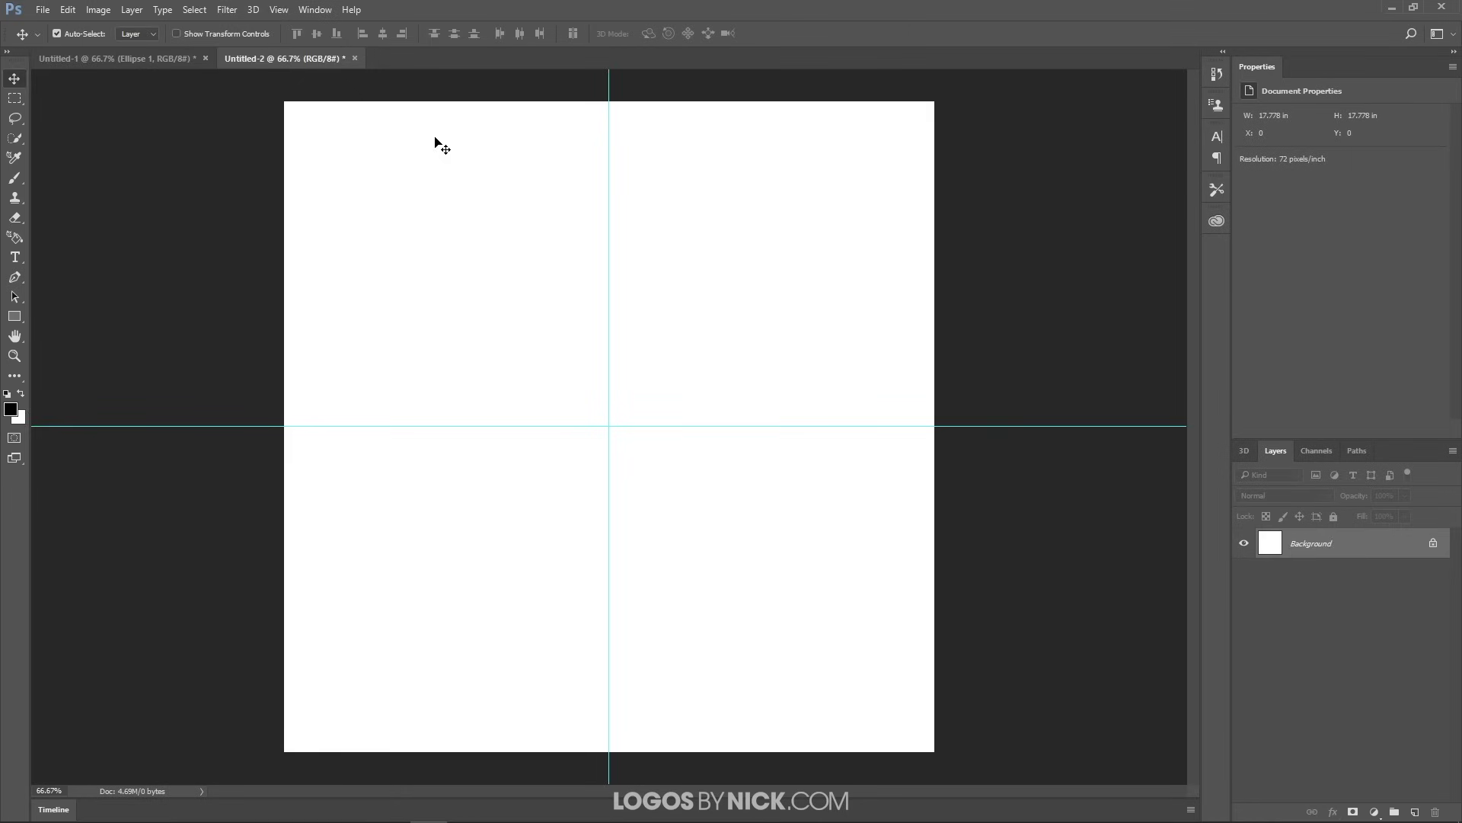
click(21, 393)
- Draw a white 362 × 362 px circle with the Ellipse Tool, centred on the guide intersection
click(15, 316)
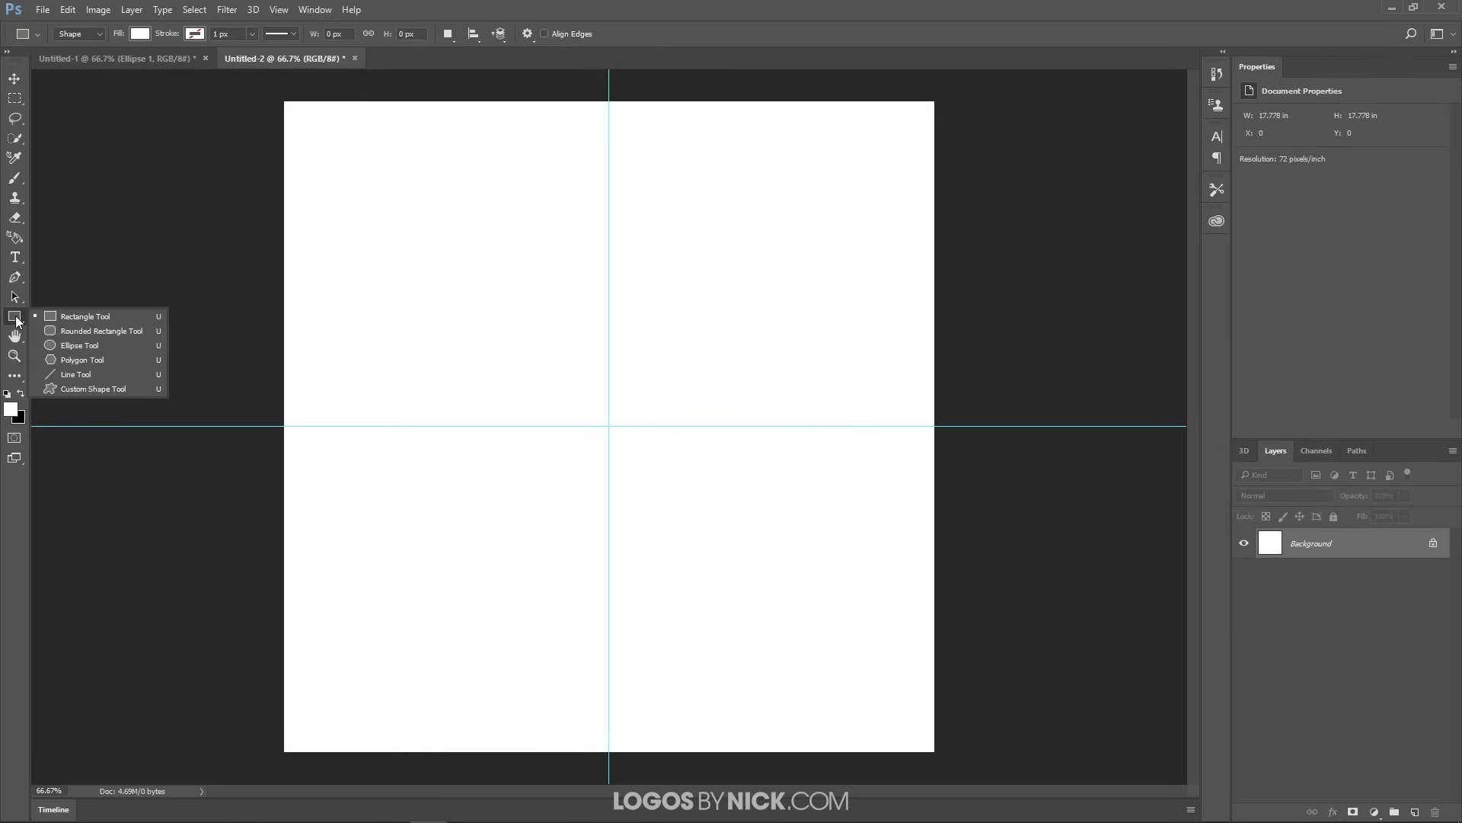
click(76, 346)
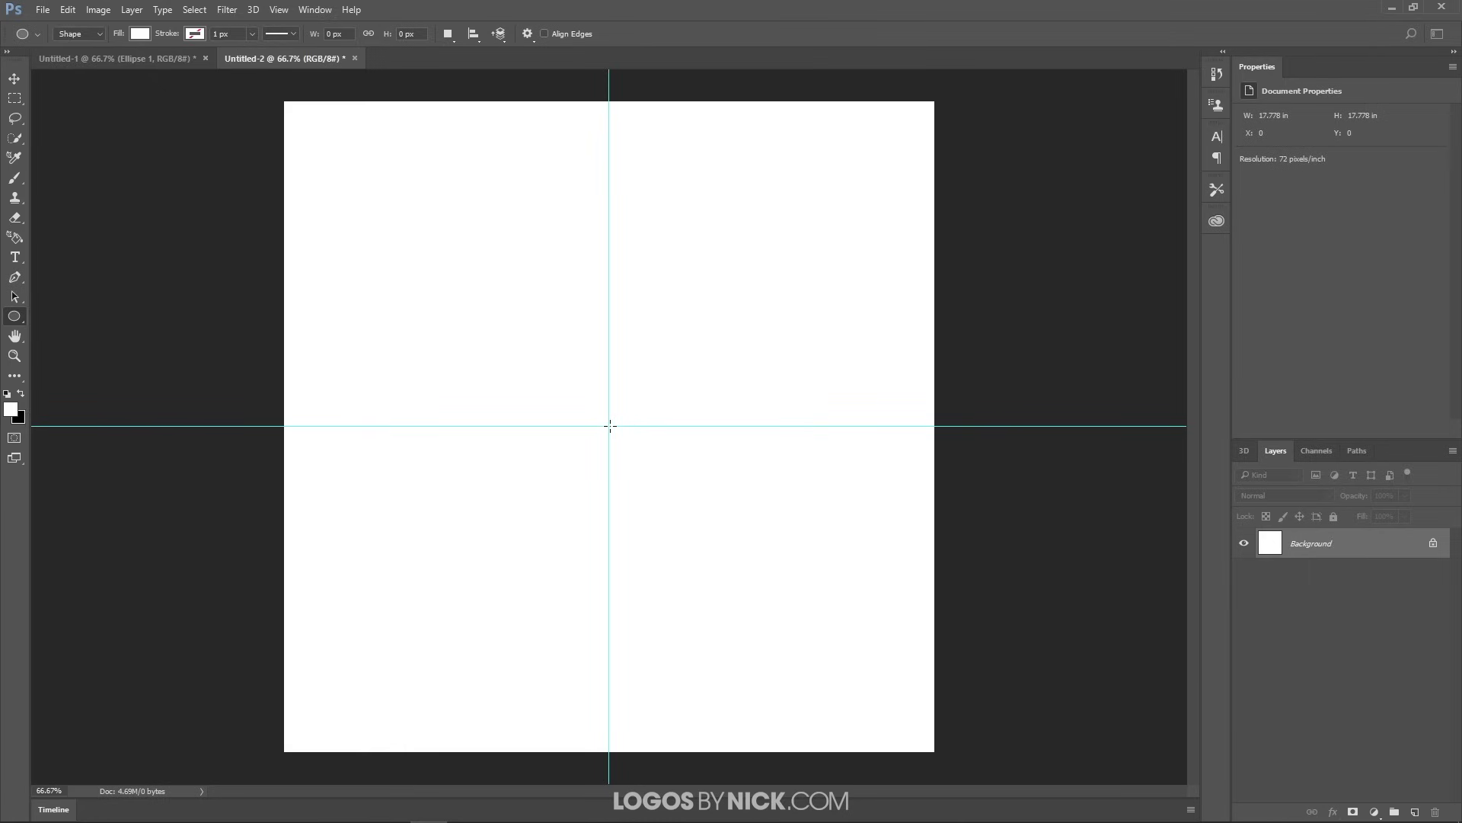
drag(608, 425, 696, 510)
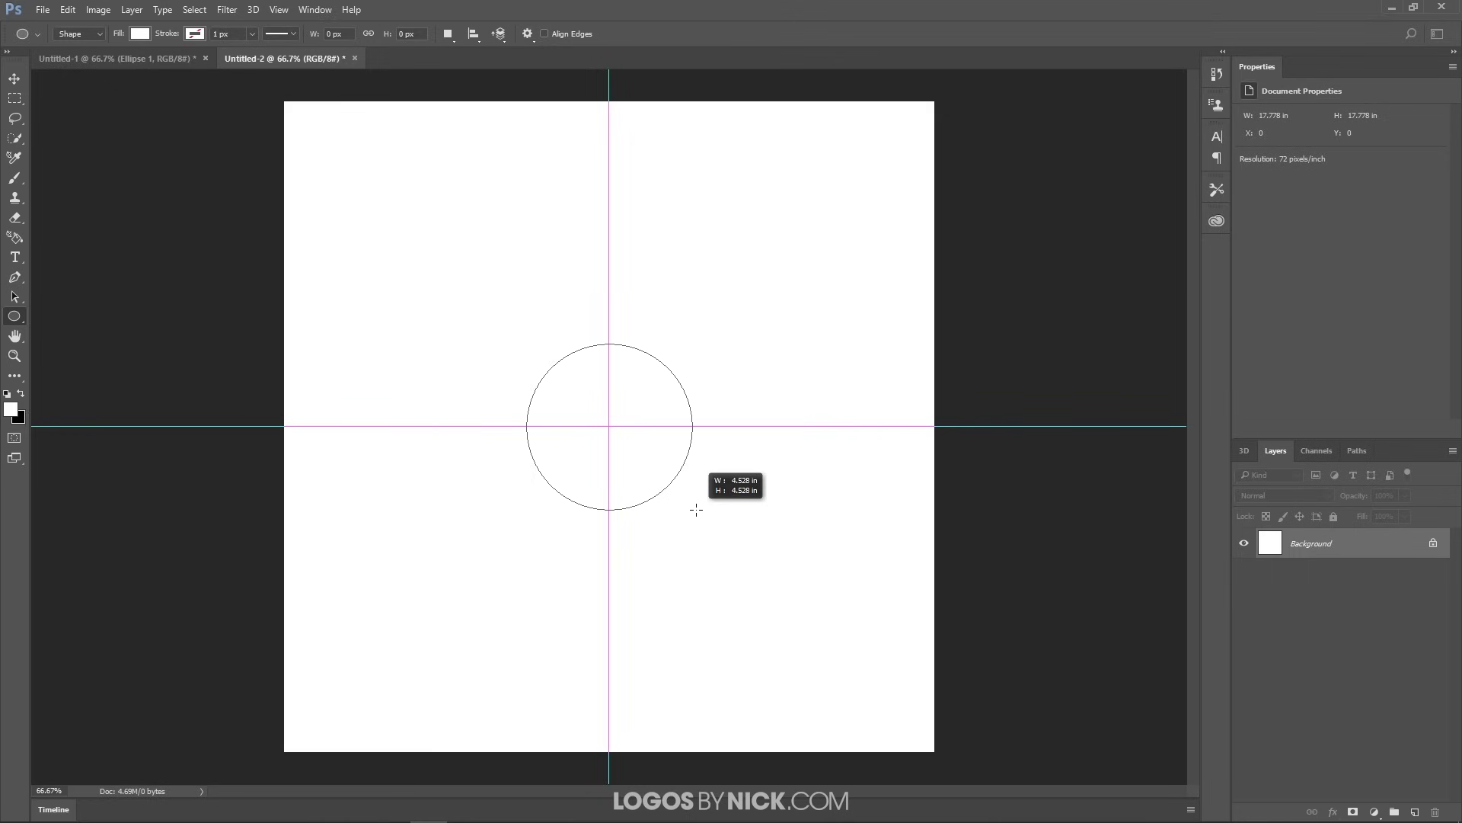
drag(696, 510, 725, 518)
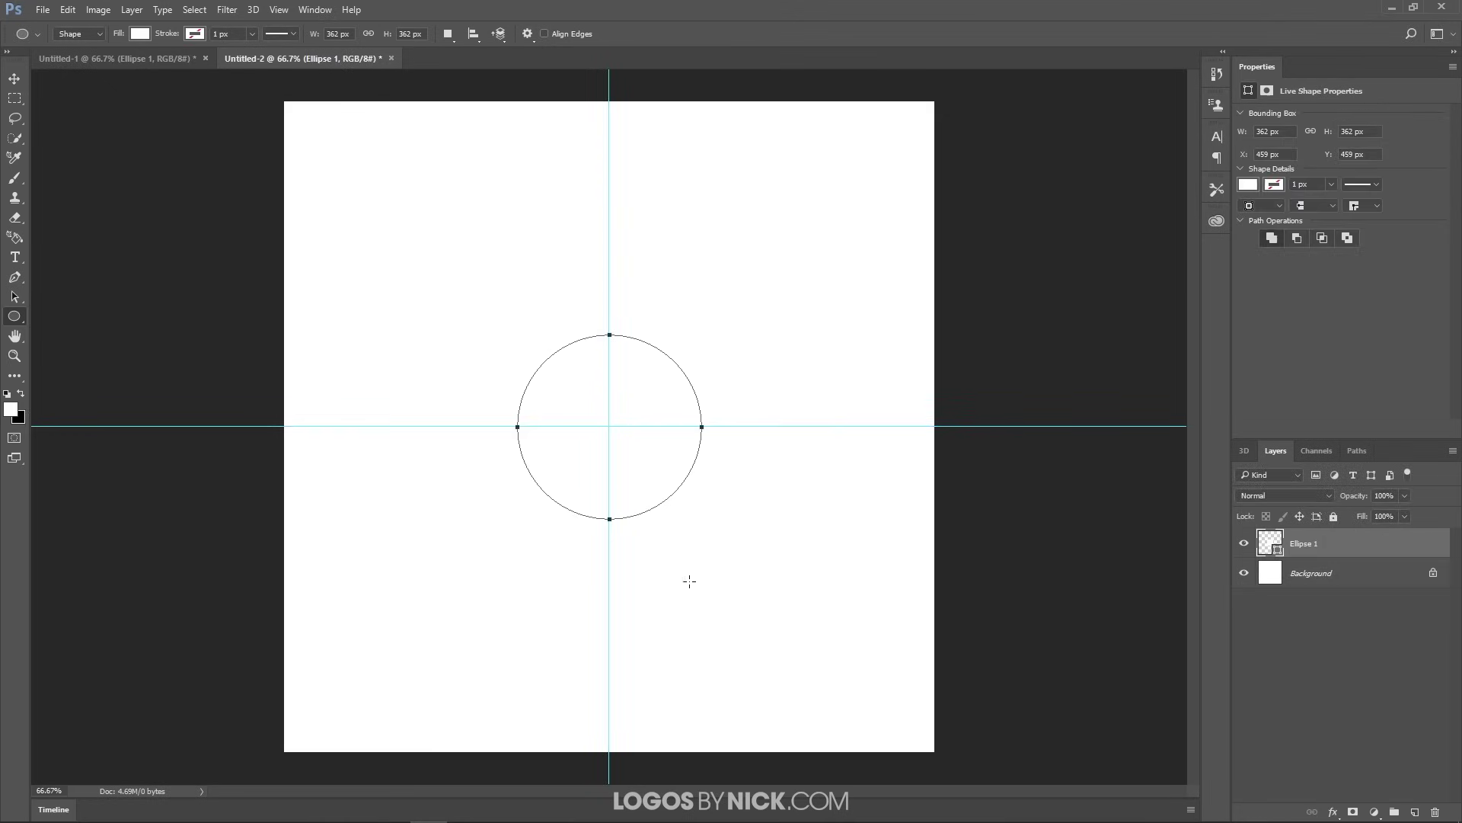
- Start type on the circle's upper-left edge and select all of the path text
click(17, 258)
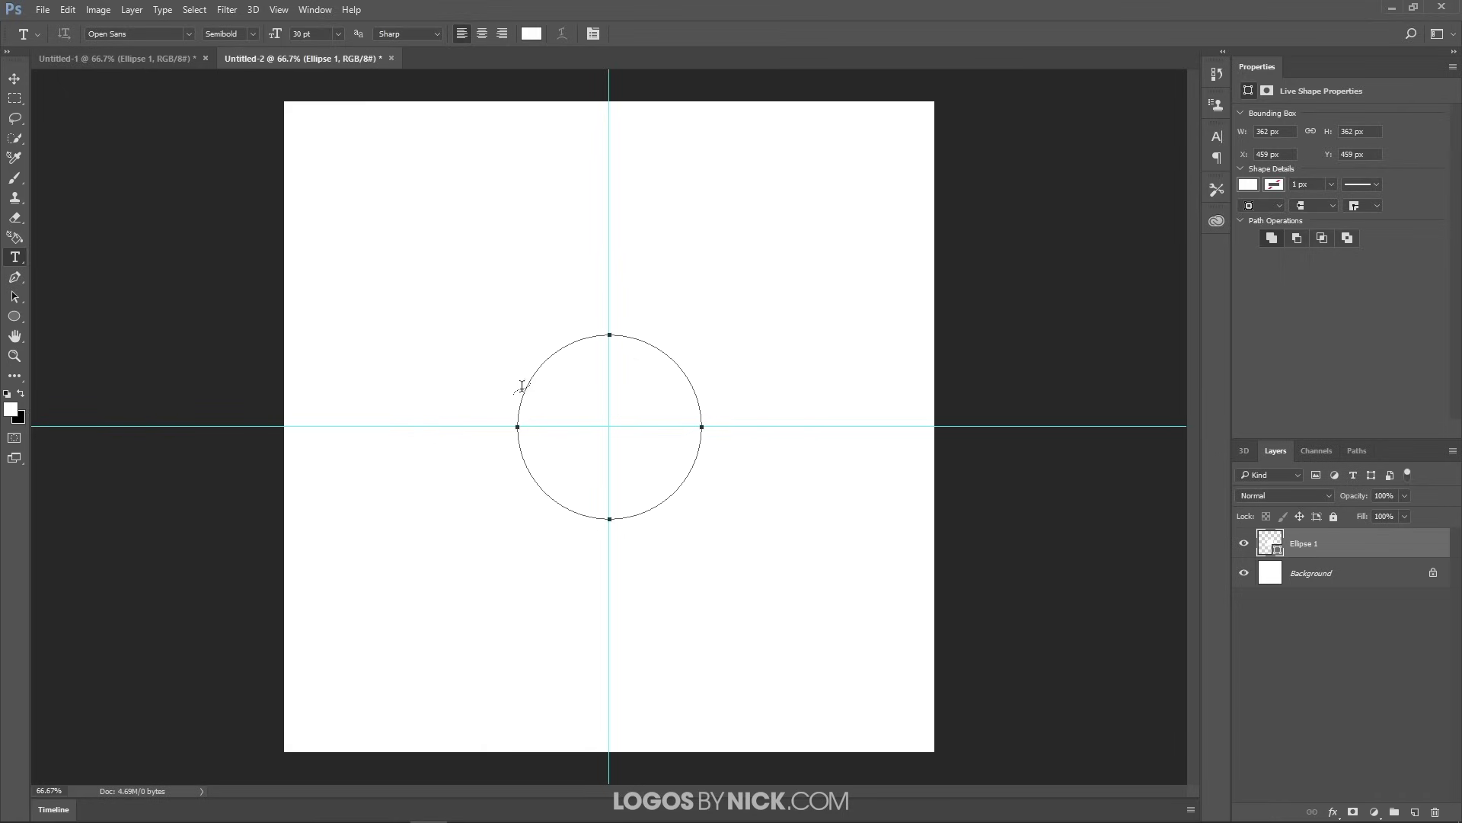
click(522, 393)
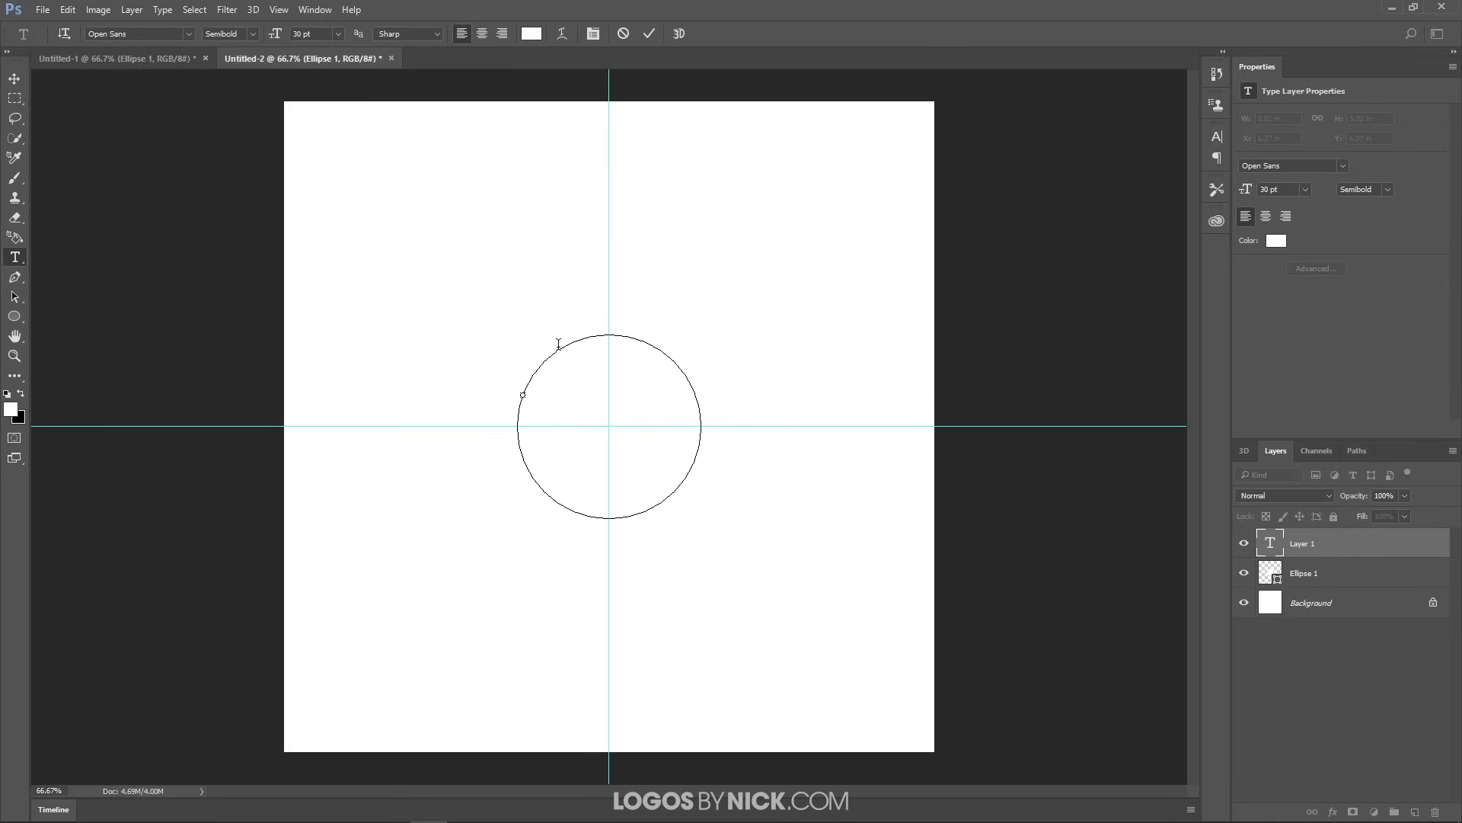
key(ctrl+a)
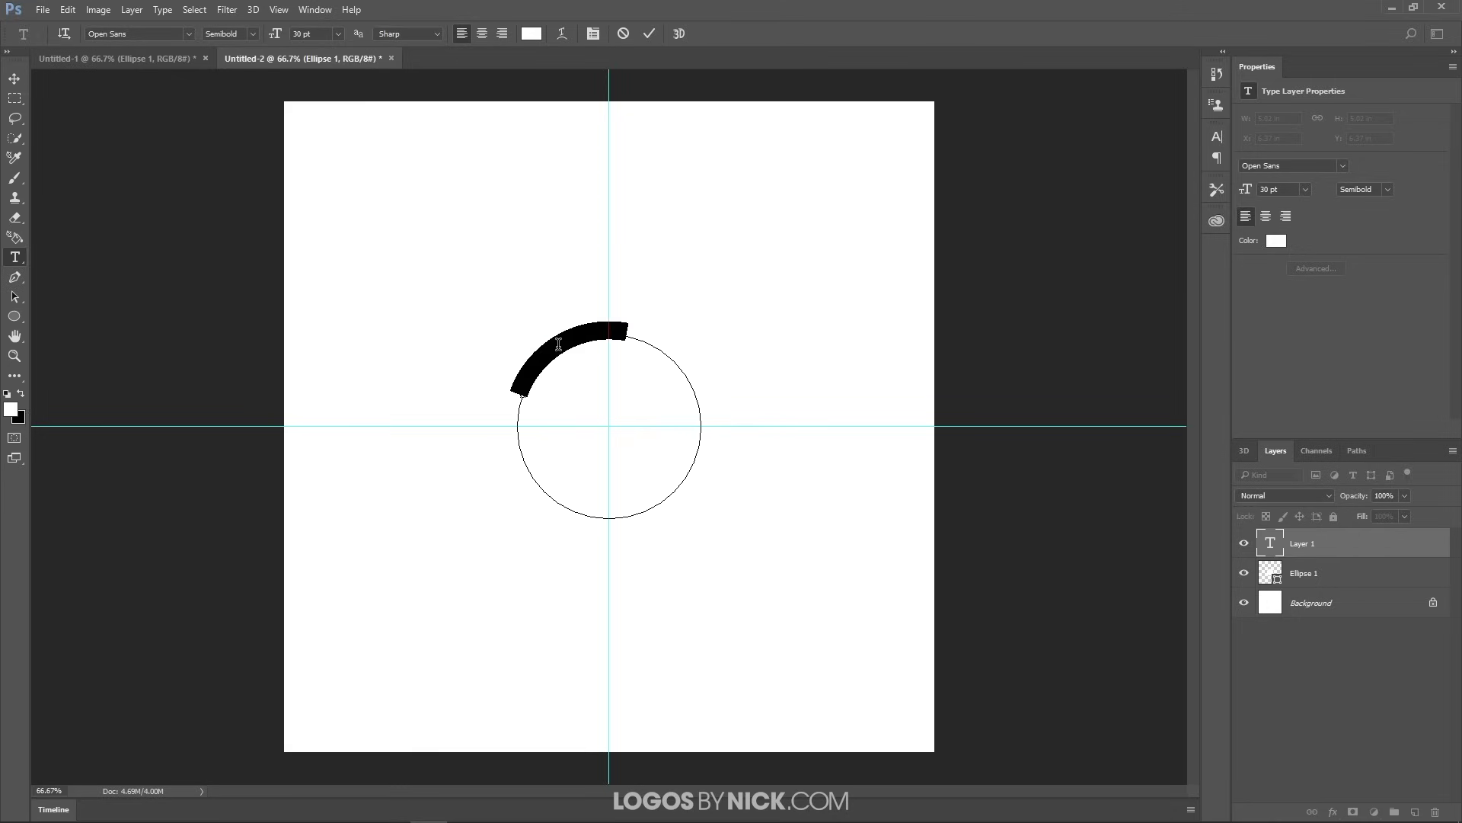
- Set the text colour to red, ff0000
click(532, 34)
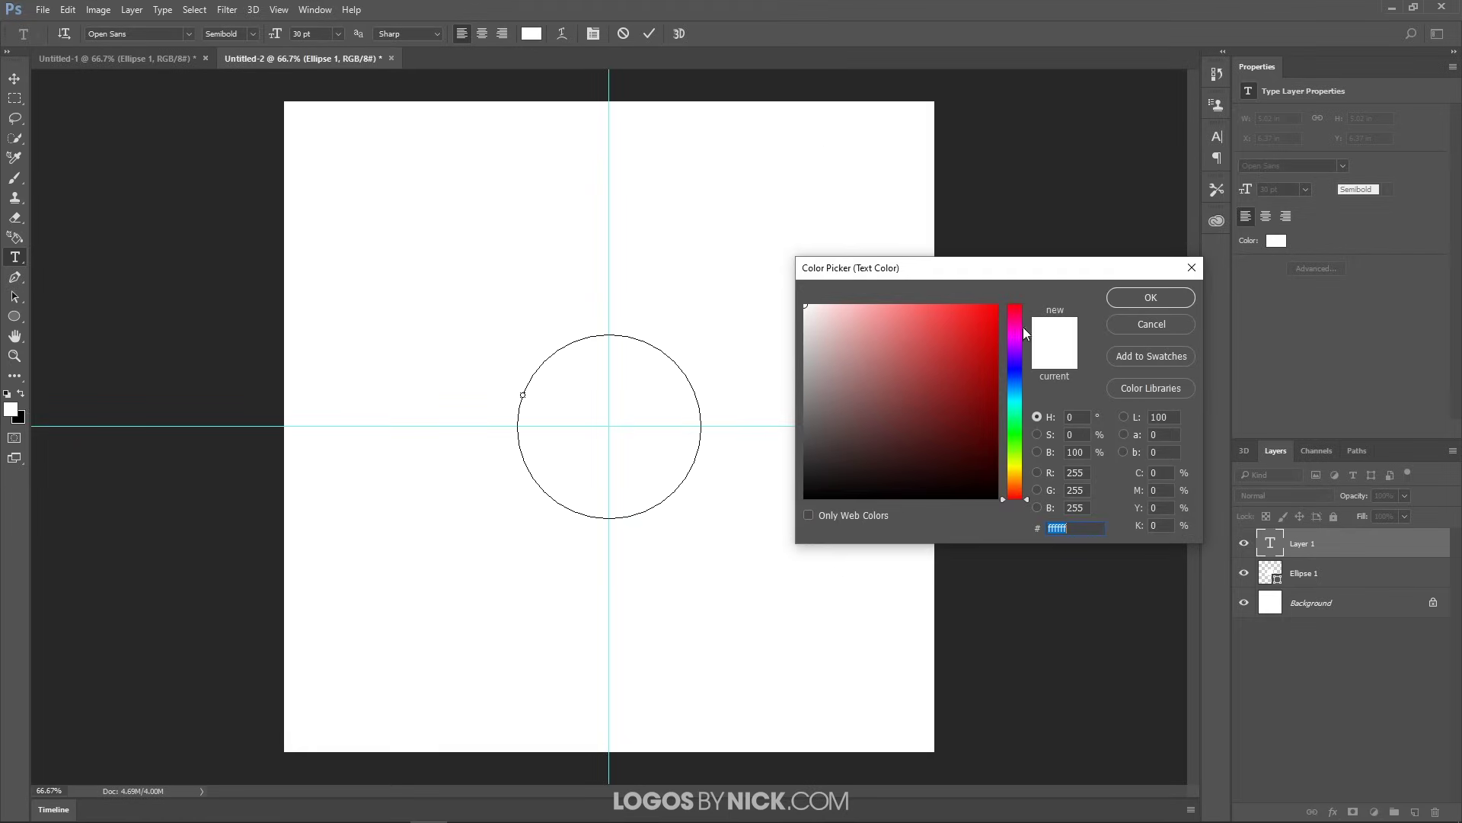
text(ff0000)
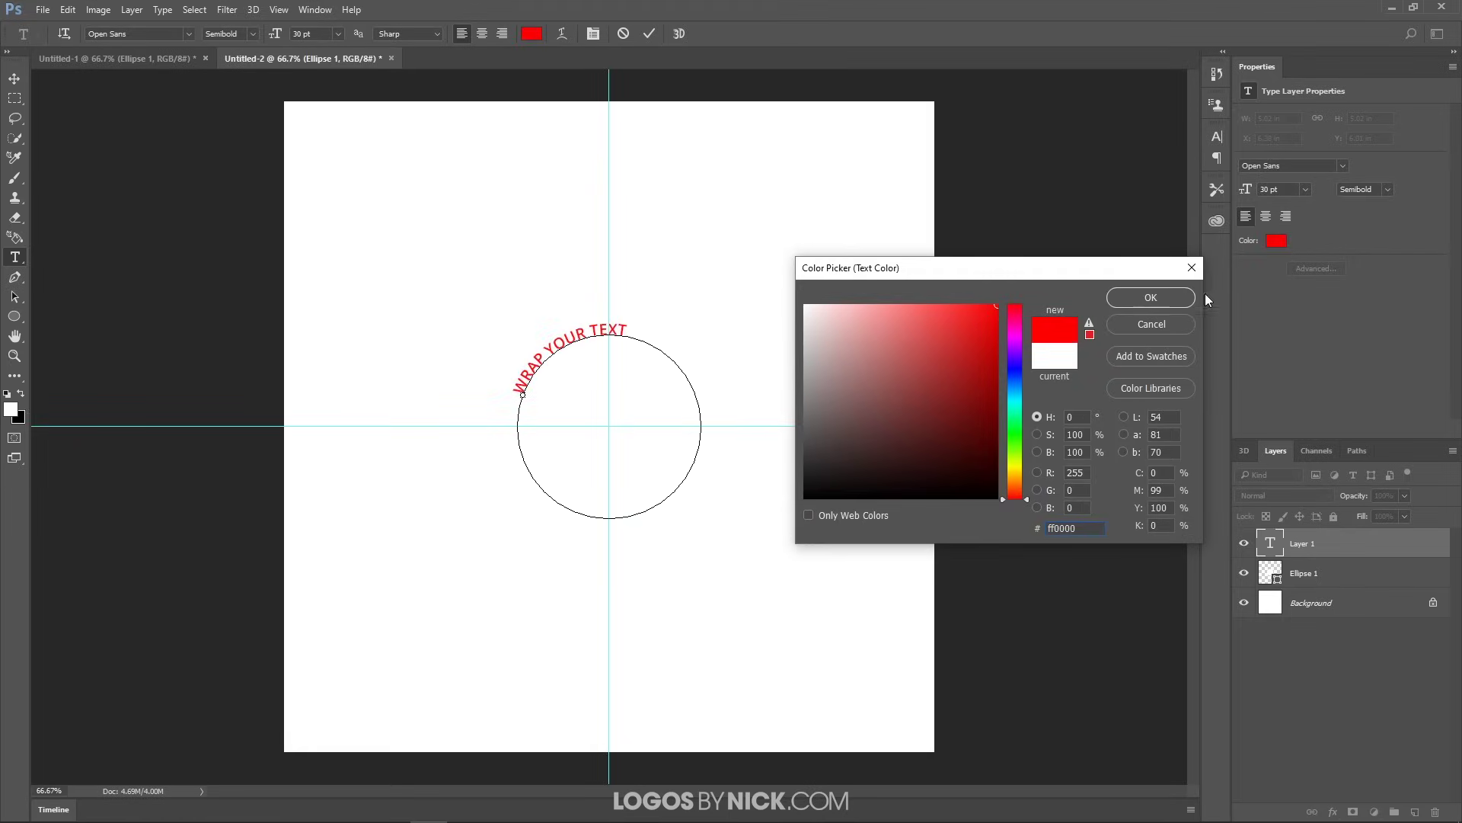
click(1151, 299)
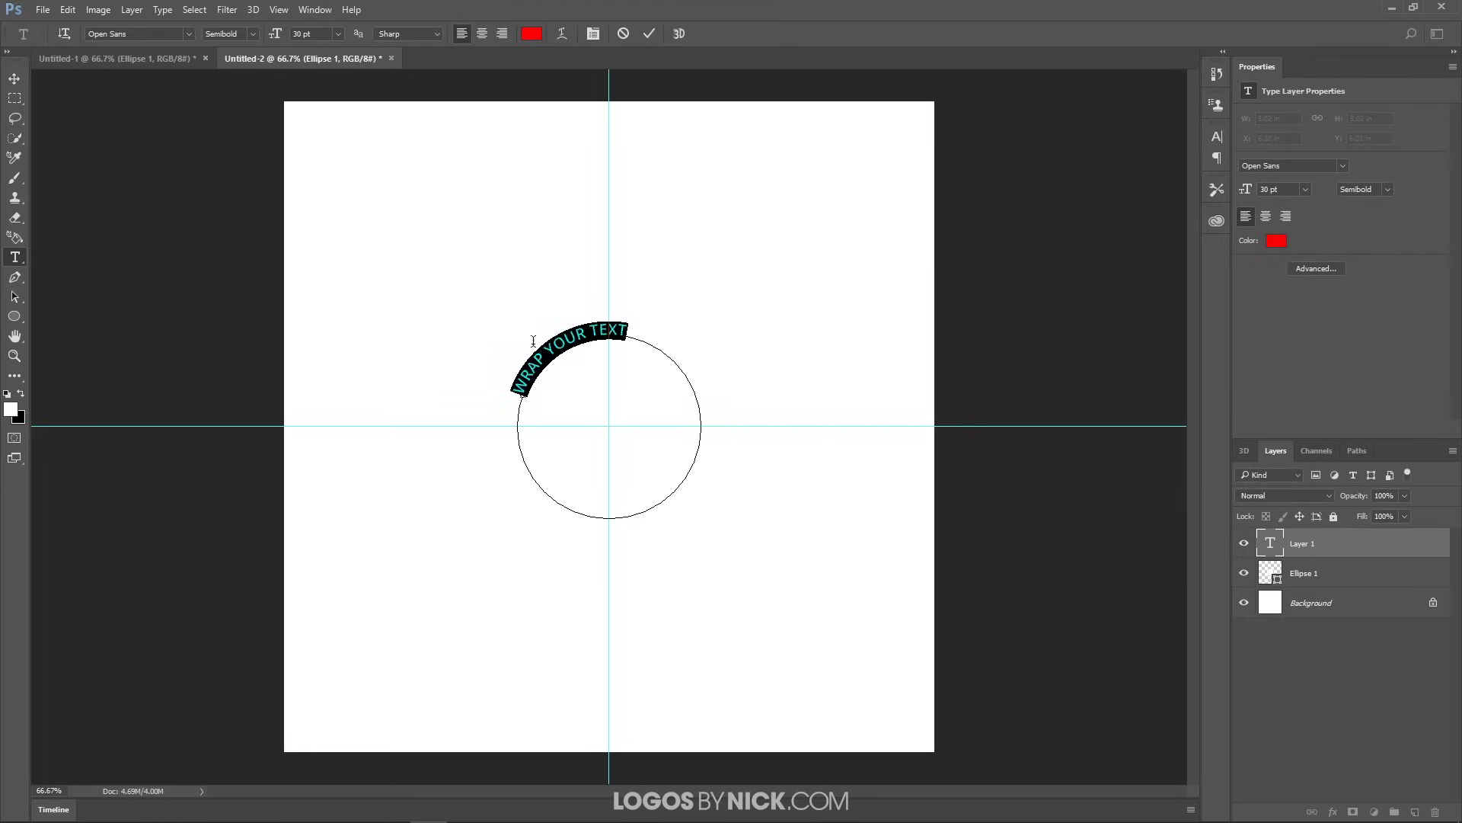
- Set WRAP YOUR TEXT in League Gothic Regular at 72 pt
click(188, 34)
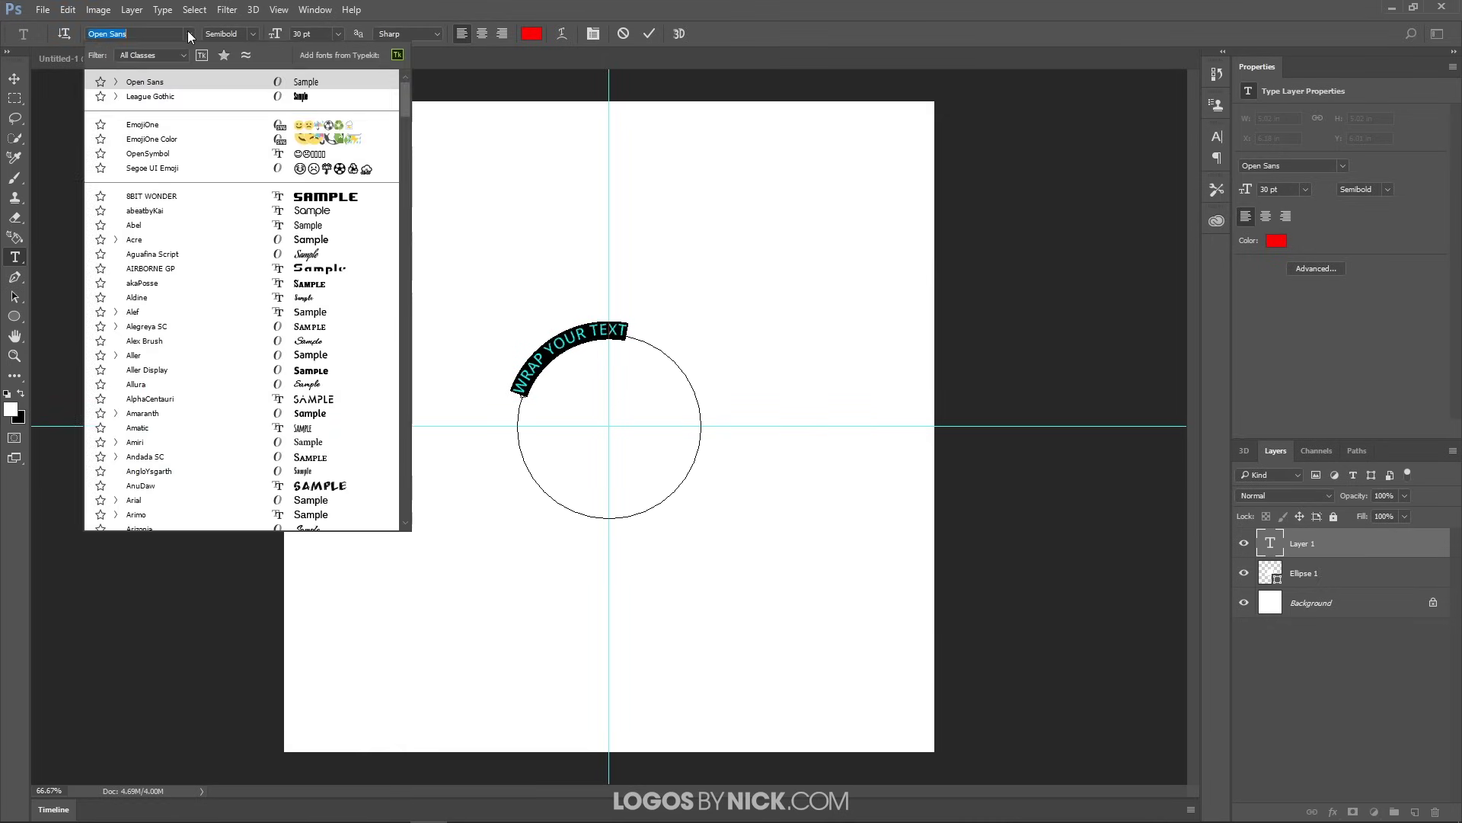
text(LEAGUE)
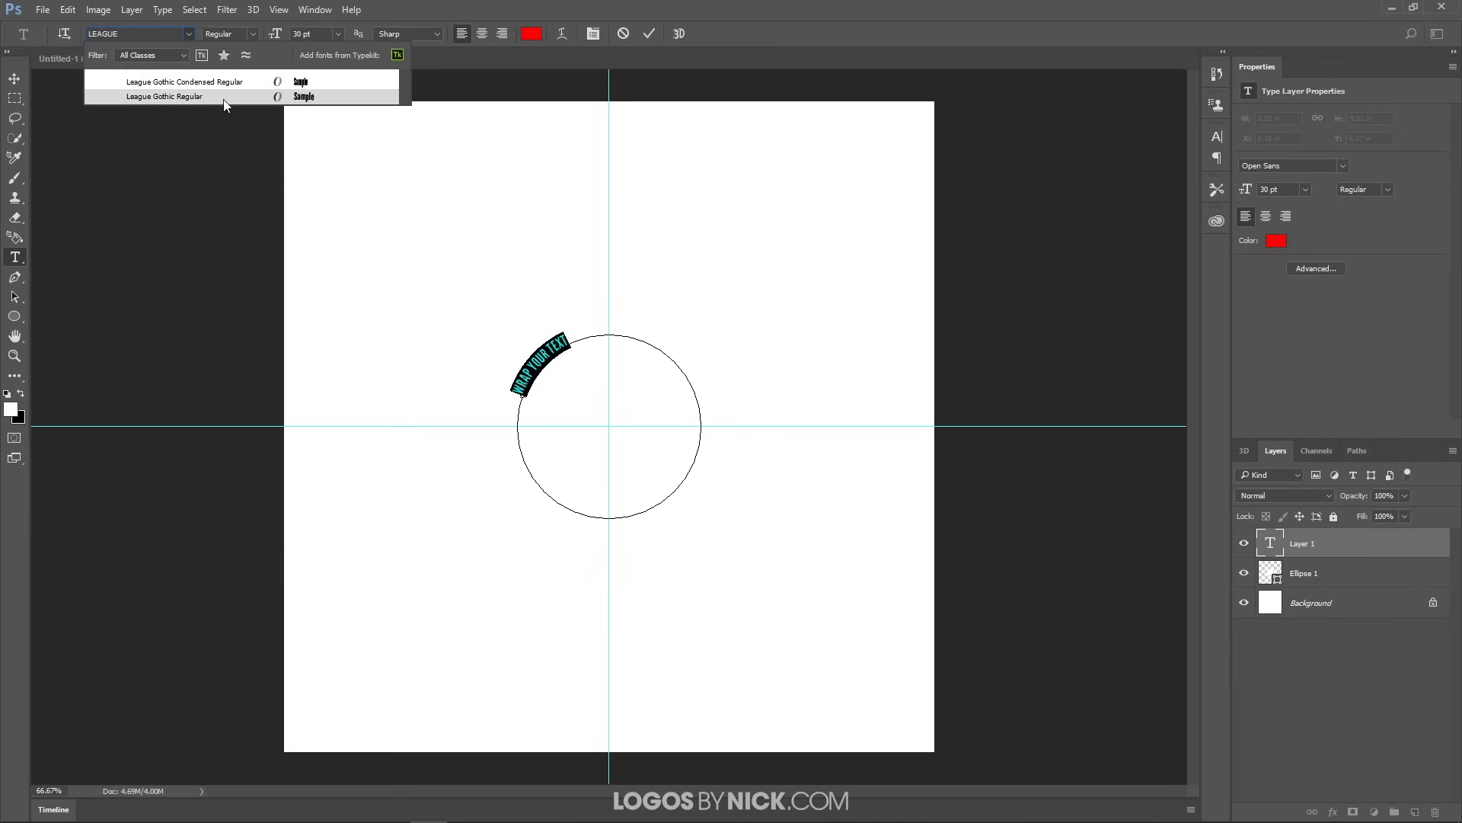
click(224, 100)
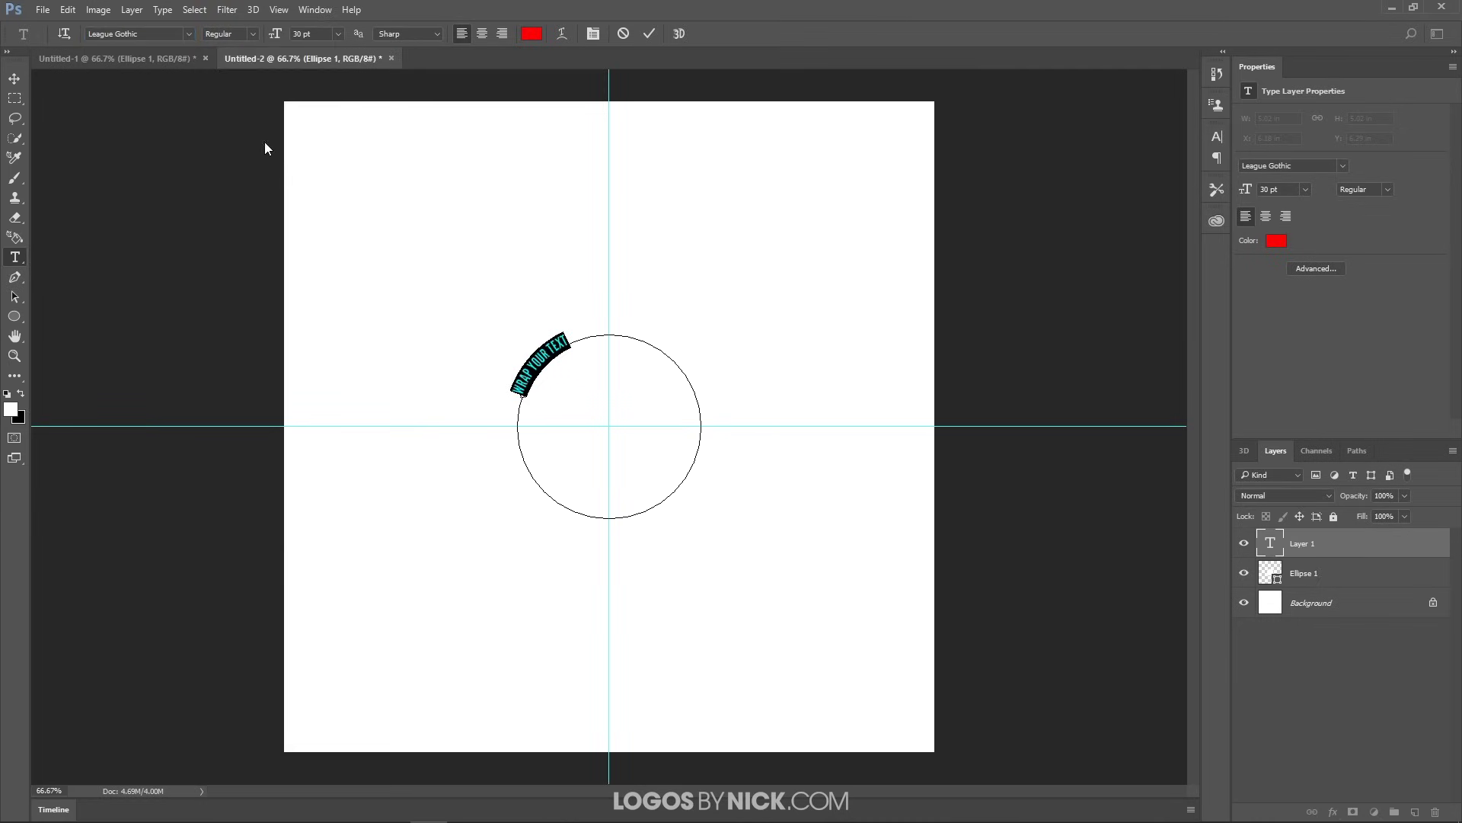
click(340, 34)
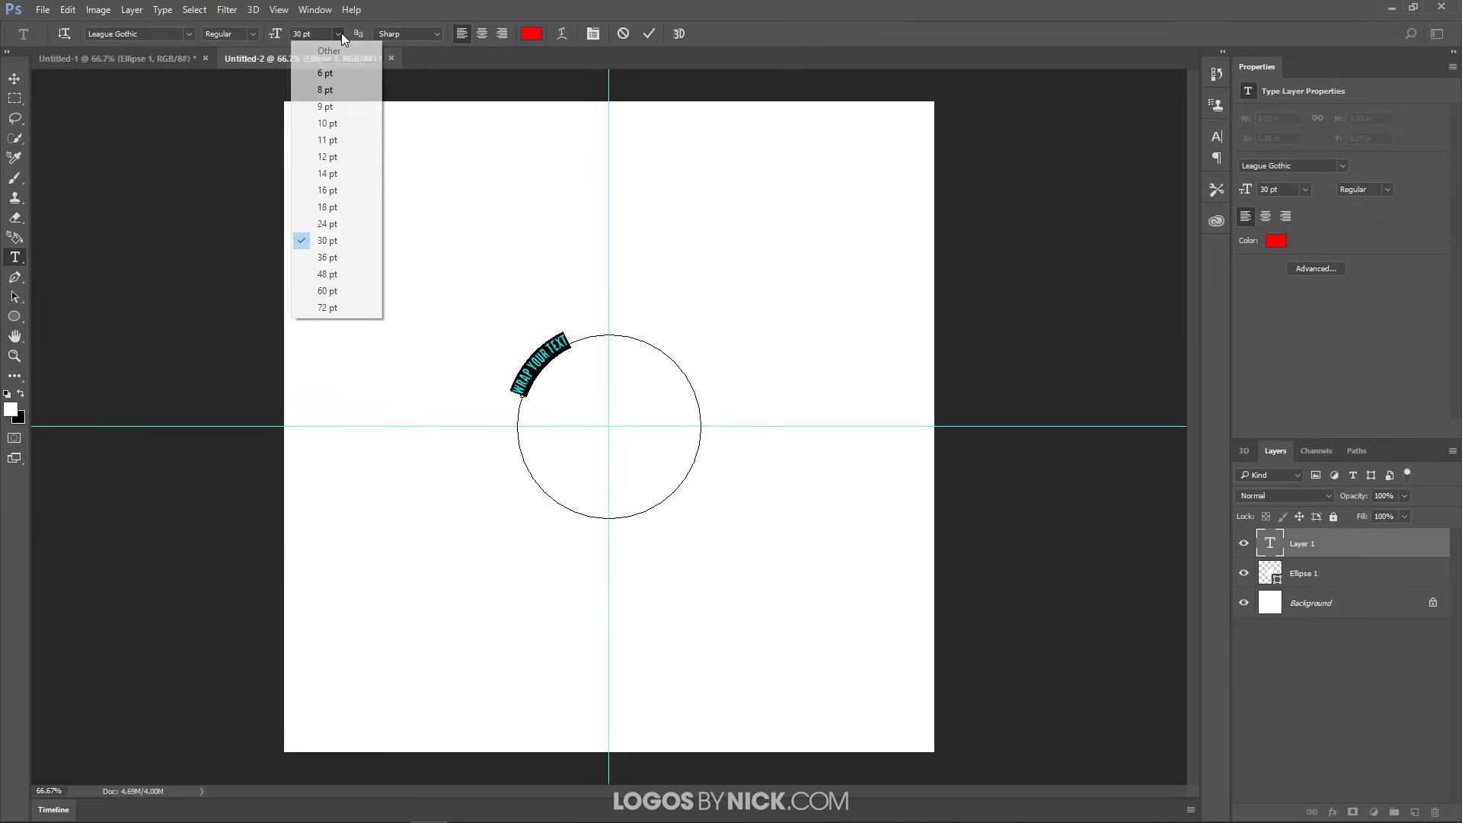
click(333, 305)
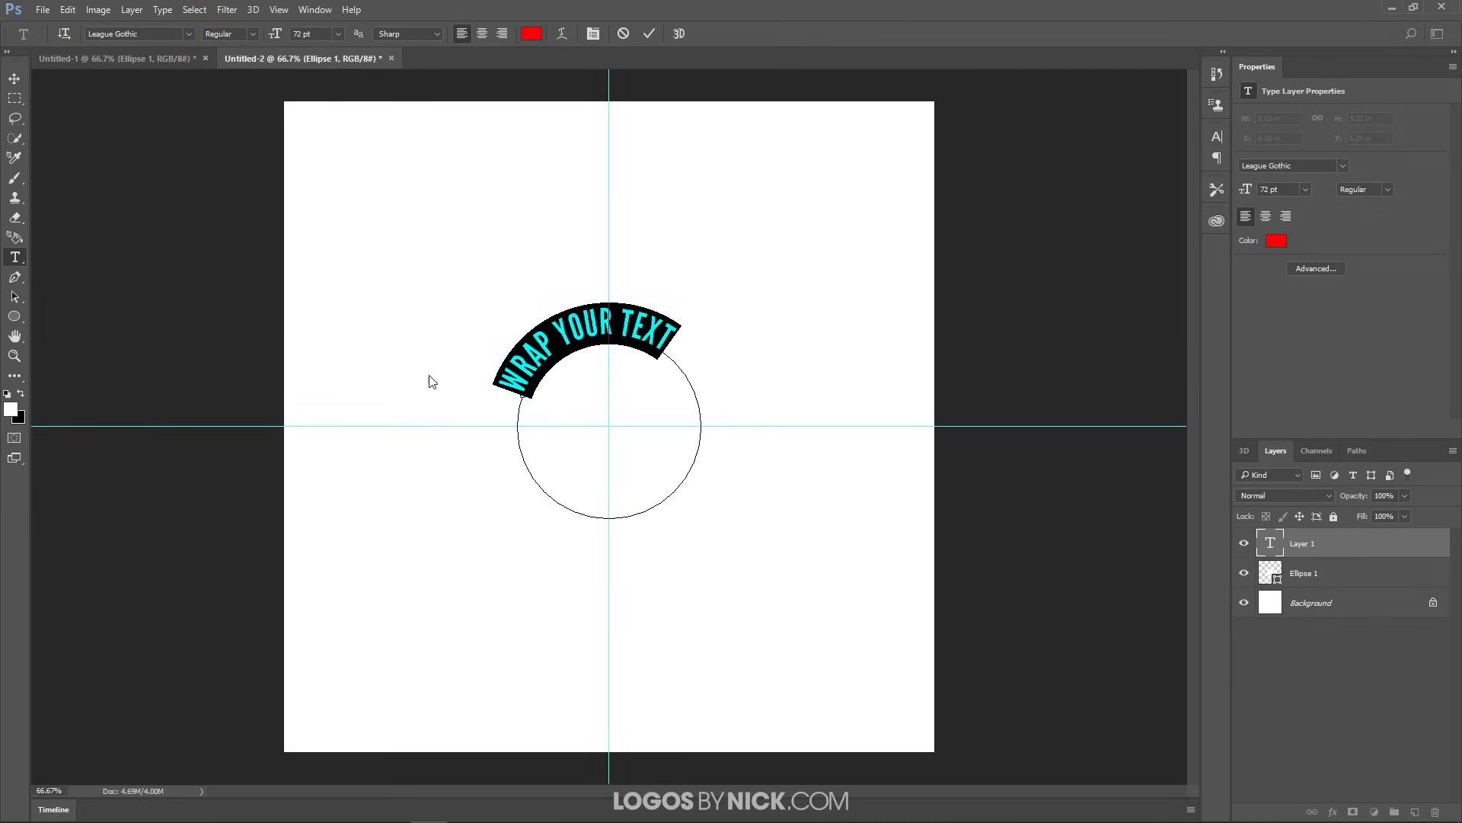
- Commit WRAP YOUR TEXT, slide it to centre over the circle's top, and add an empty layer
click(15, 297)
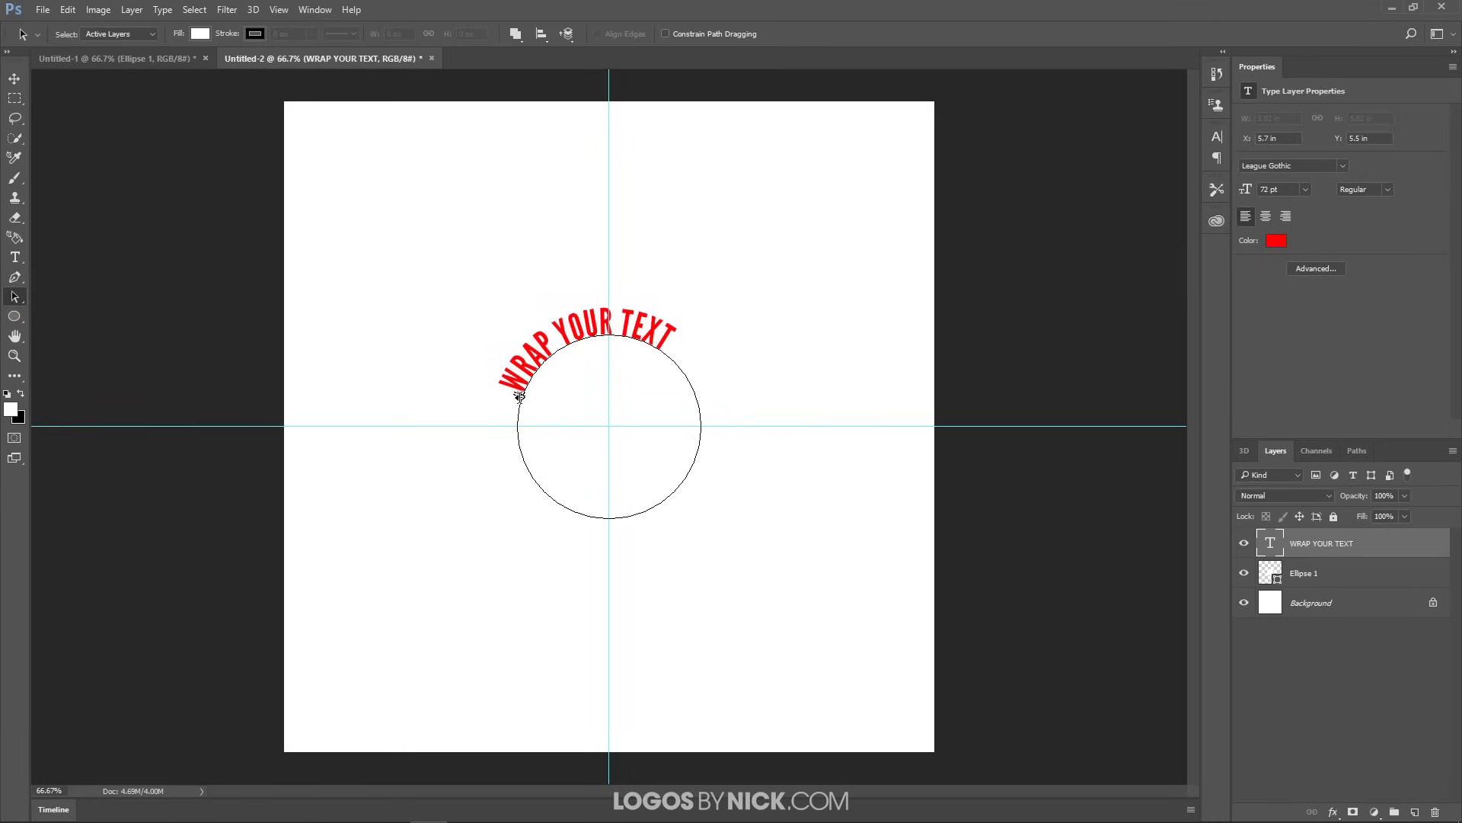
drag(521, 391, 516, 355)
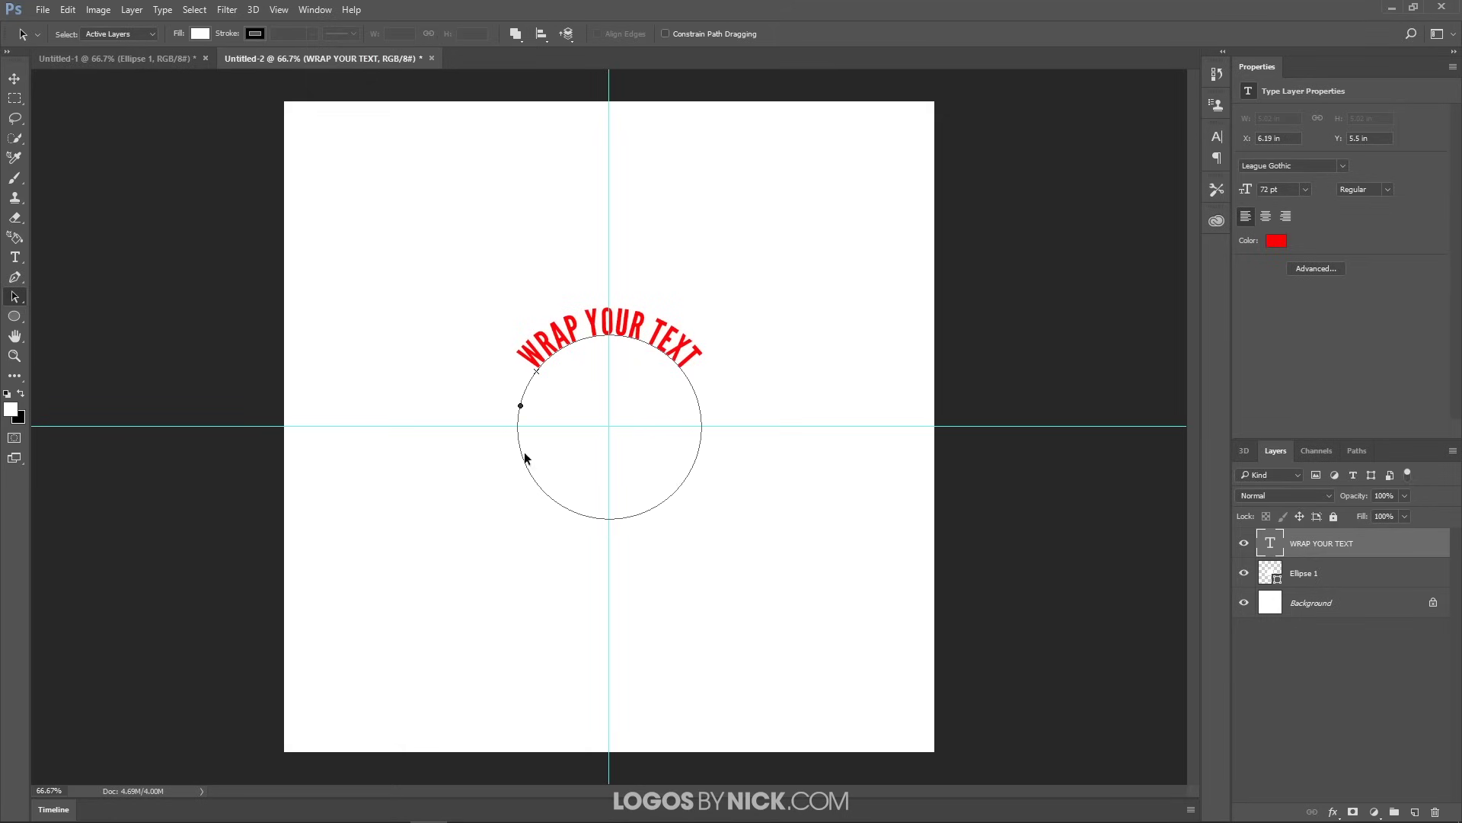
click(1415, 813)
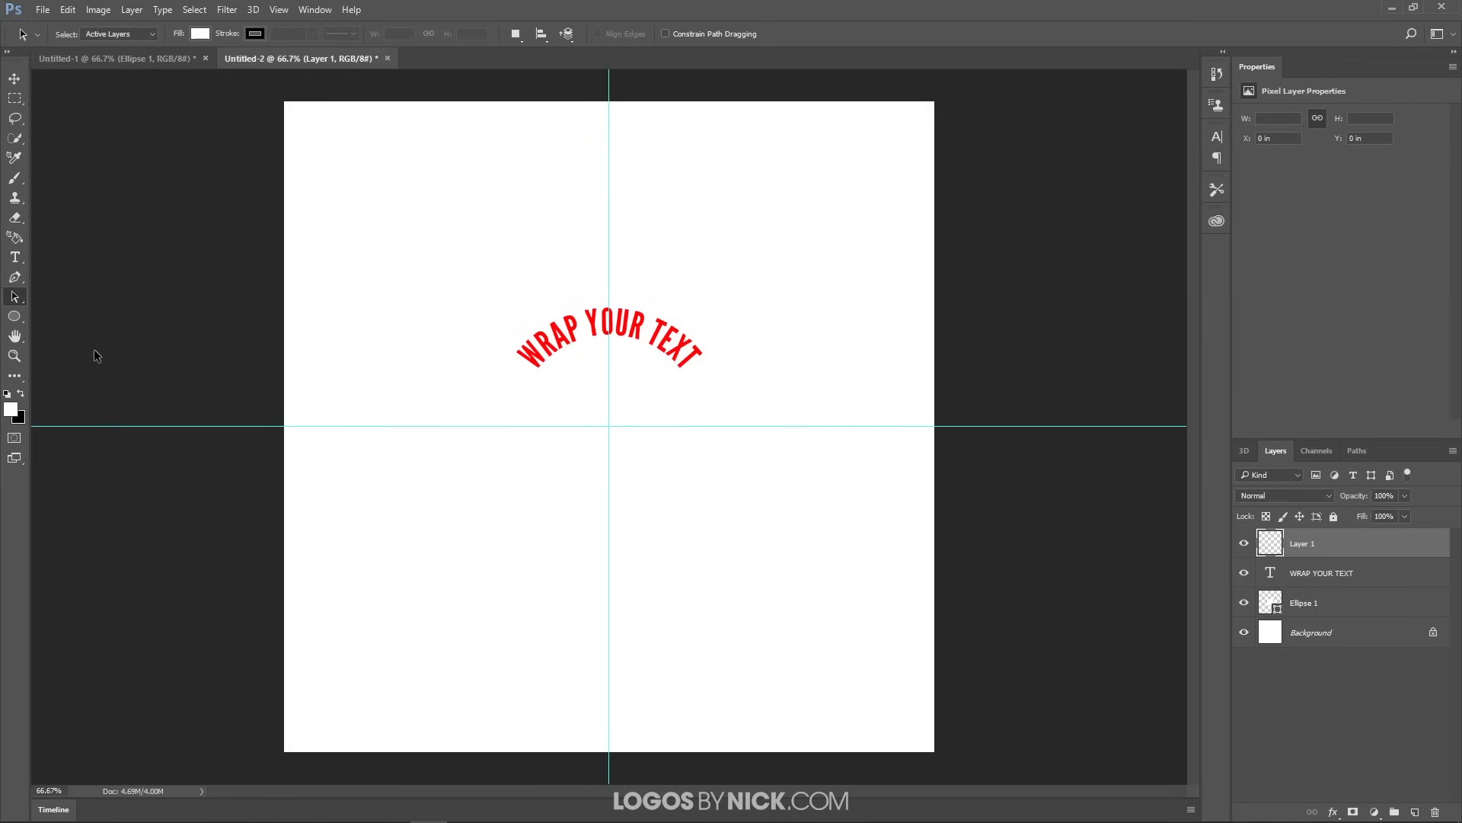
- Draw a 470 px circle, Ellipse 2, on the guide crossing and move it below the text layer
click(15, 317)
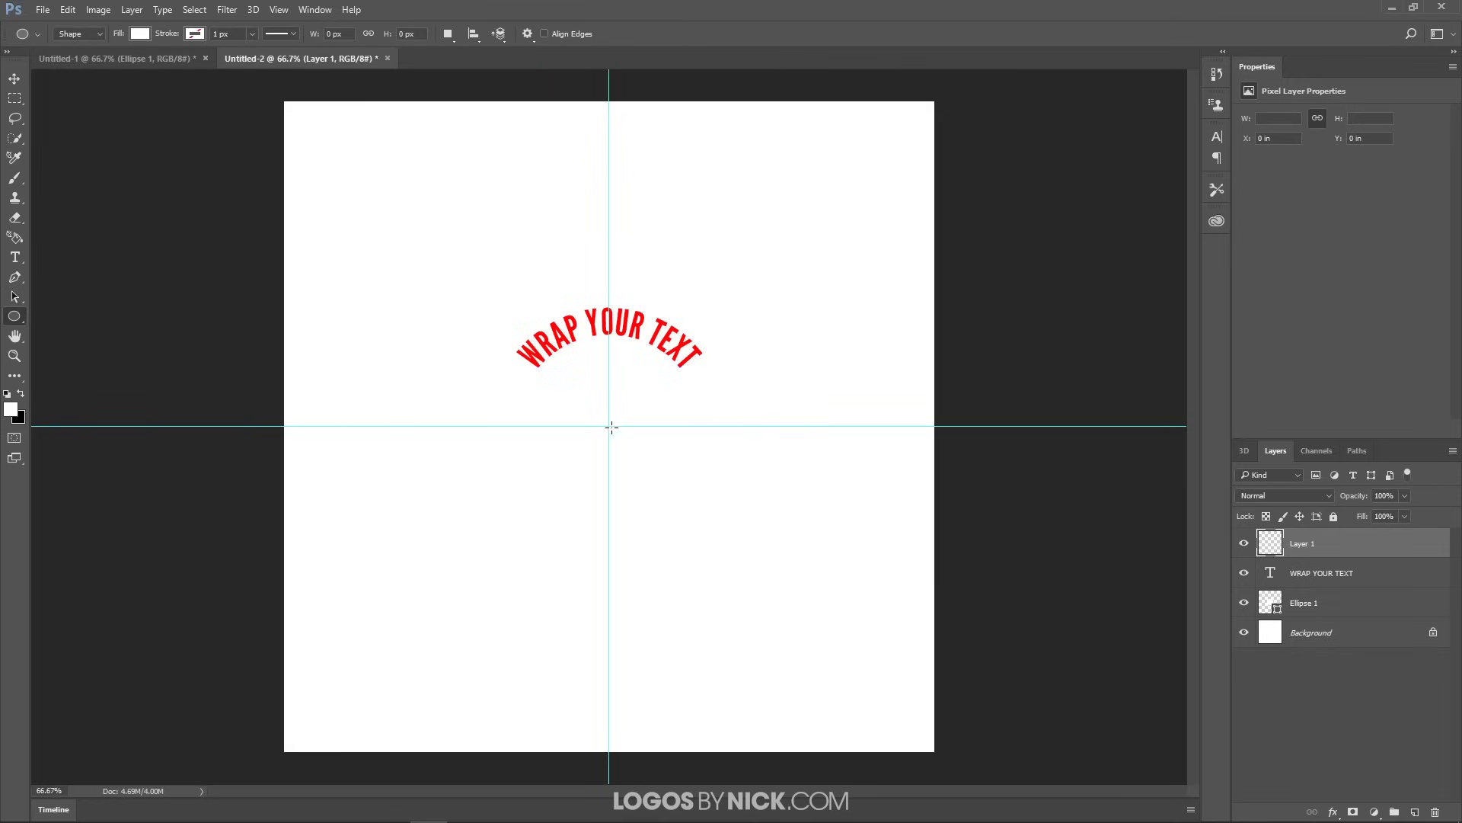
drag(614, 430, 729, 547)
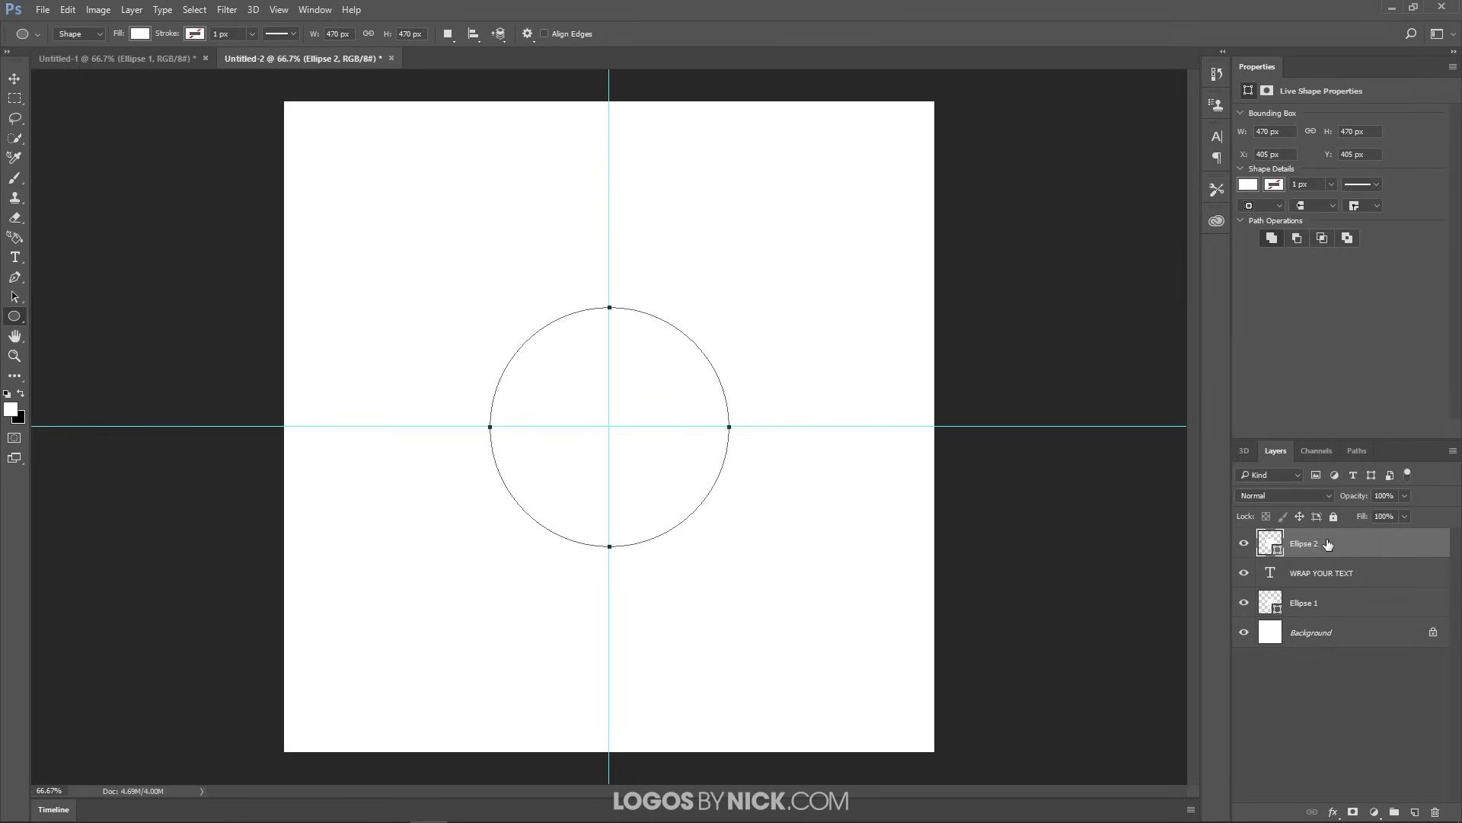
drag(1329, 545, 1325, 585)
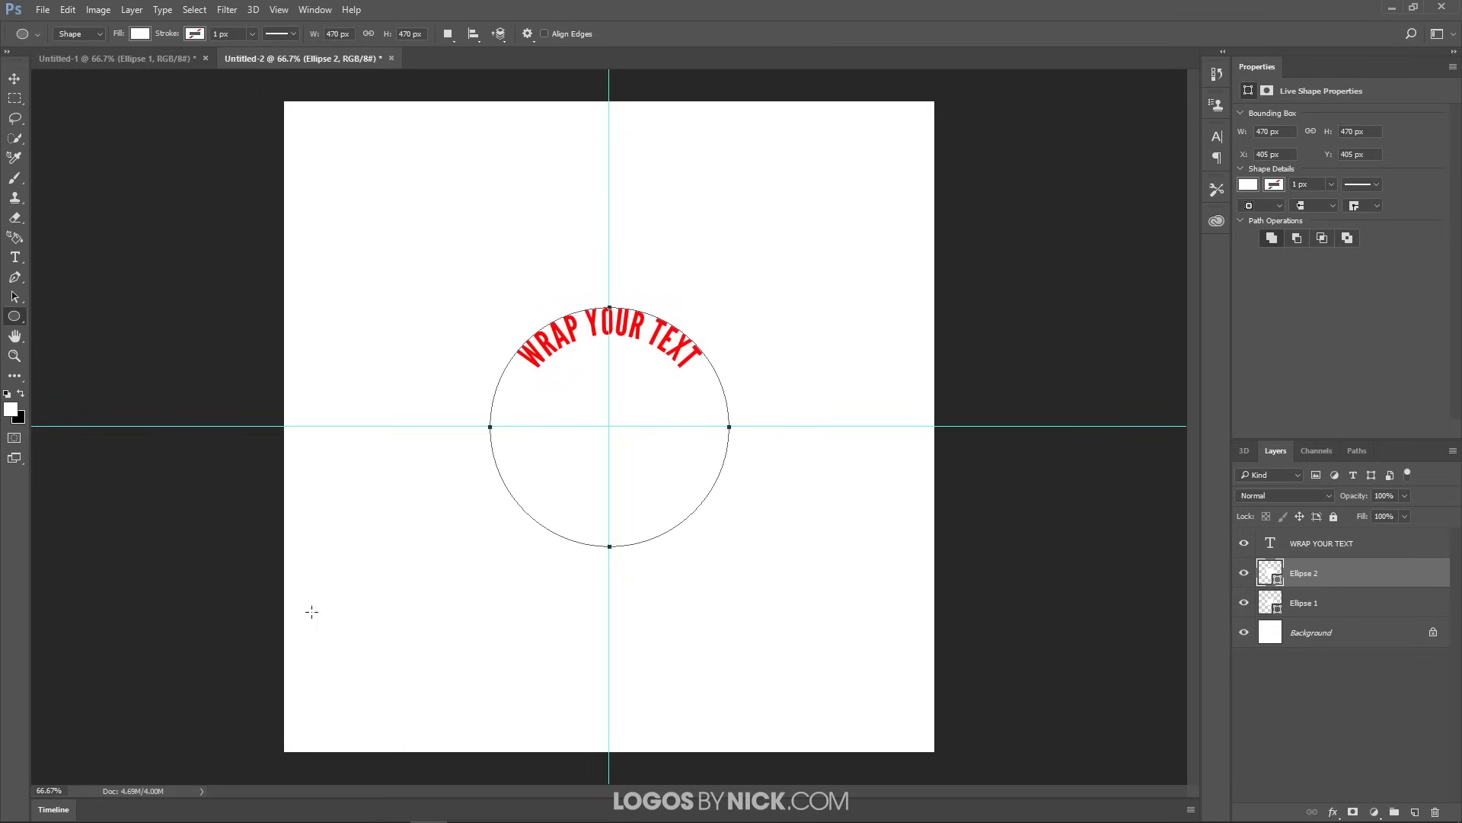
- Type AROUND A CIRCLE on the larger circle's left edge and commit it
click(16, 259)
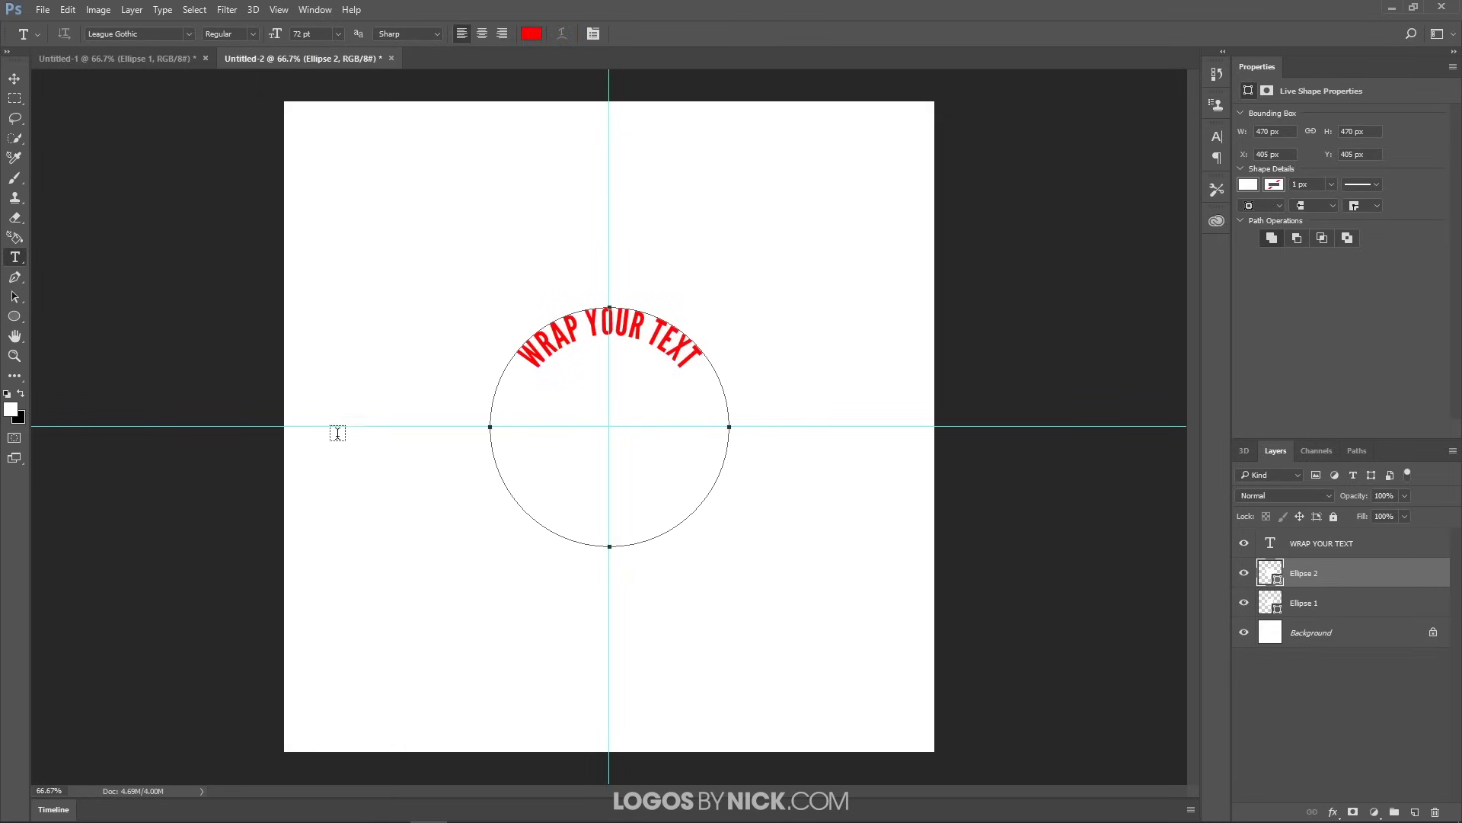
click(490, 450)
text(A)
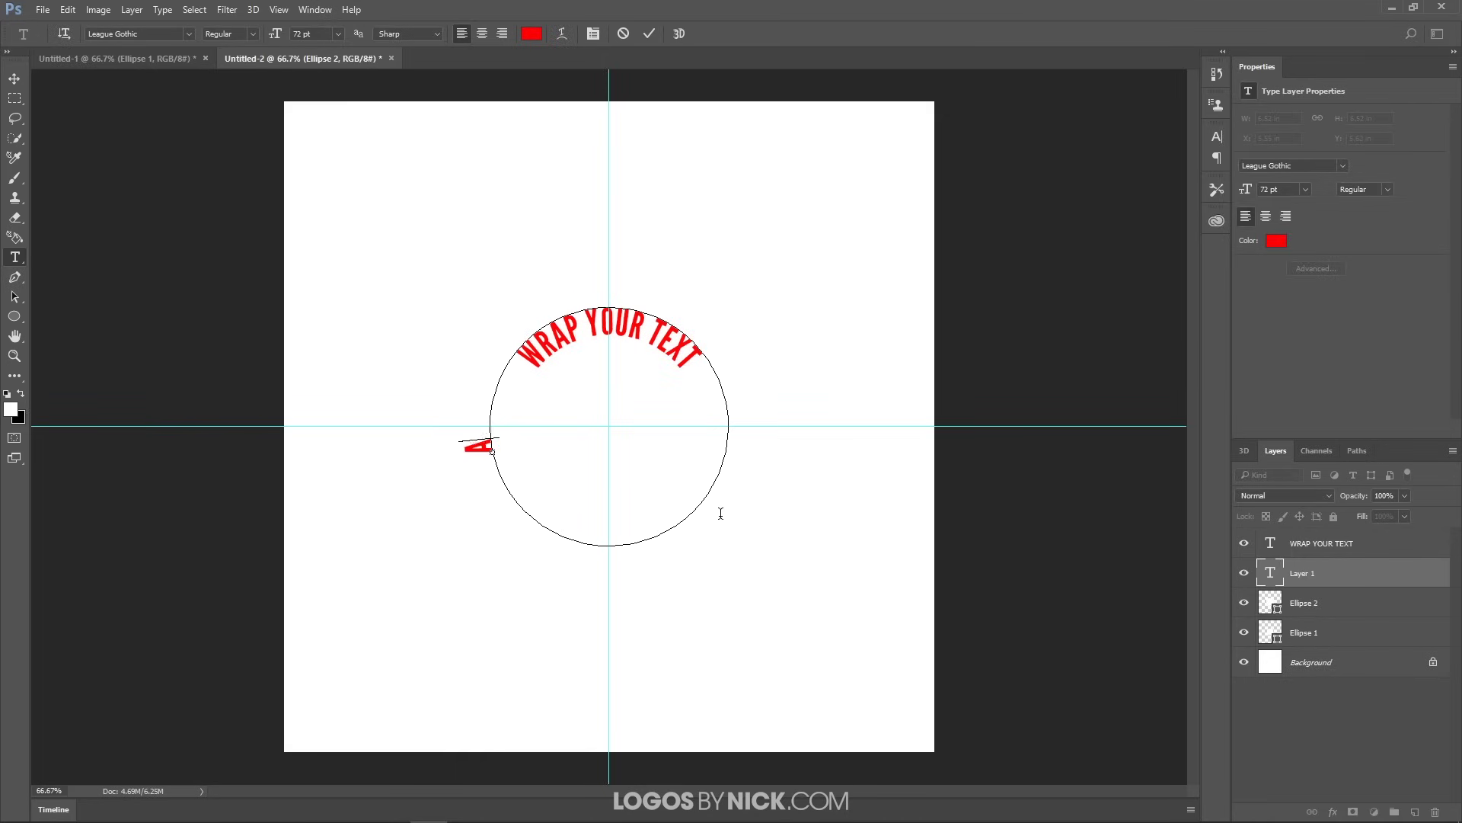
text(ROUND A CIRCLE)
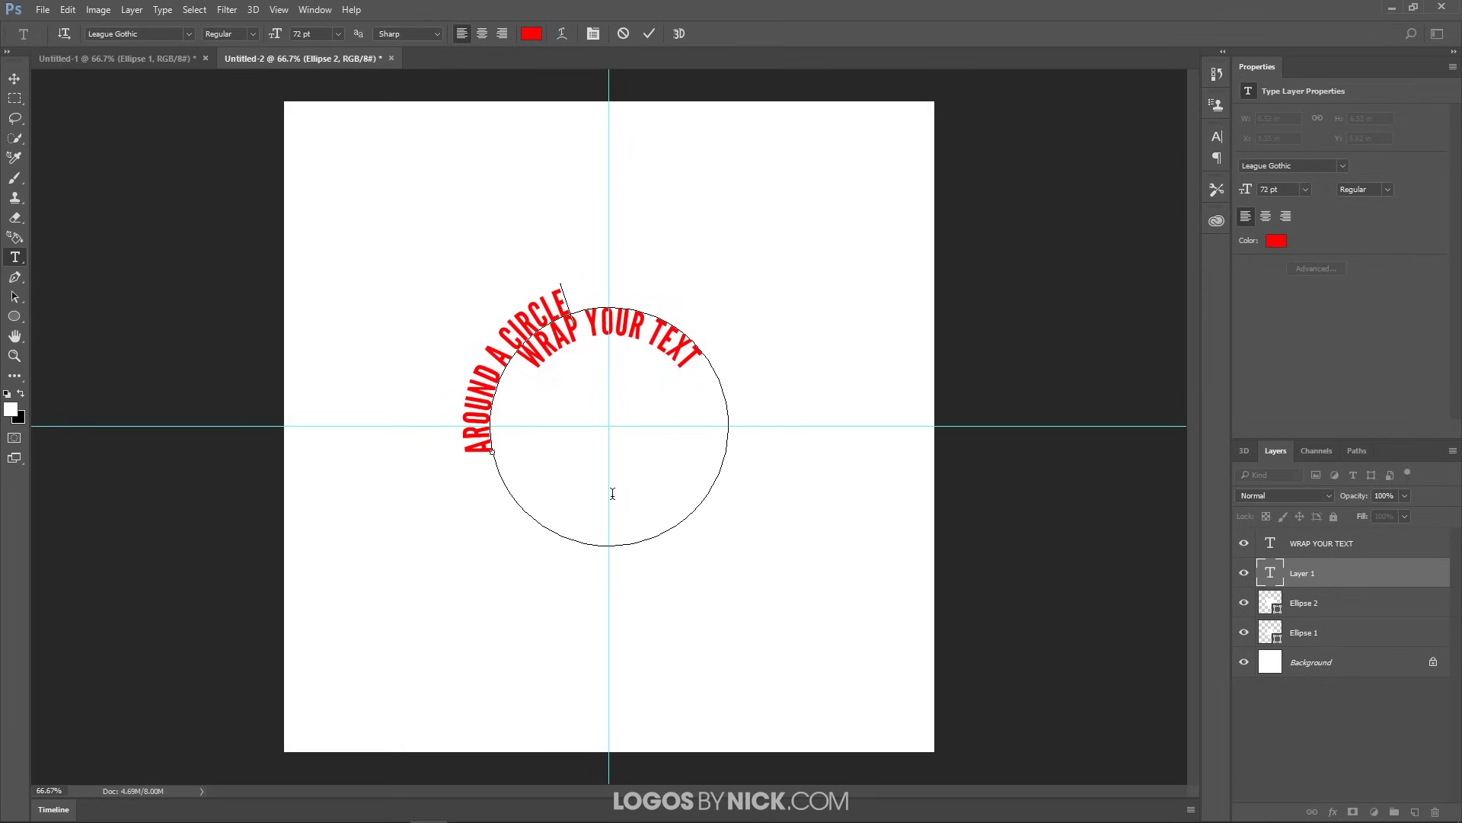
click(15, 296)
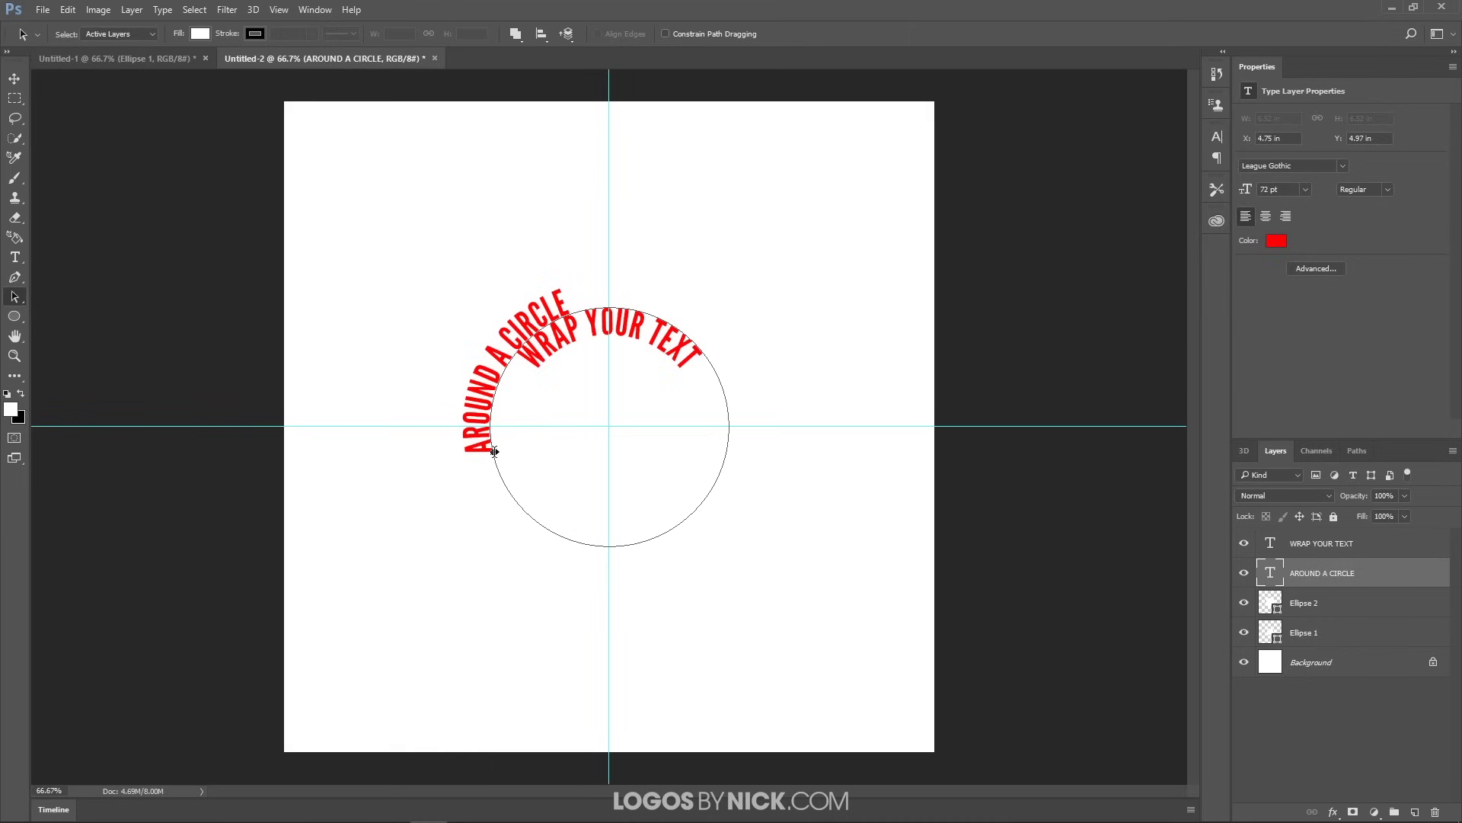
- Flip AROUND A CIRCLE inside the larger circle and slide it clockwise onto the bottom arc
mouse_move(494, 451)
mouse_down()
mouse_move(539, 436)
mouse_move(533, 469)
mouse_move(549, 486)
mouse_move(641, 517)
mouse_move(483, 581)
mouse_move(556, 488)
mouse_move(596, 503)
mouse_move(645, 496)
mouse_move(683, 482)
mouse_move(665, 484)
mouse_move(703, 442)
mouse_up()
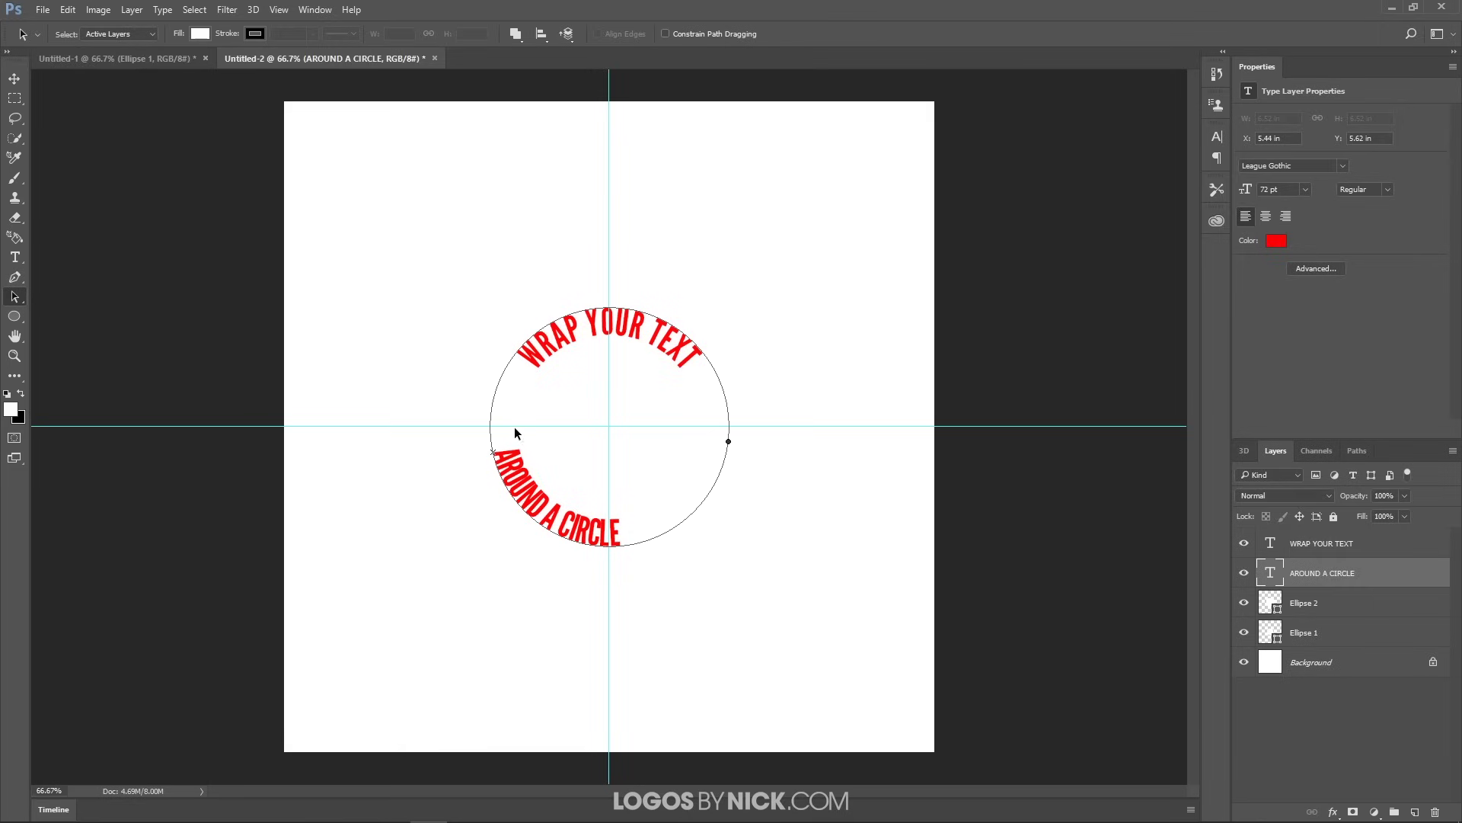
mouse_move(492, 452)
mouse_down()
mouse_move(527, 448)
mouse_move(521, 465)
mouse_move(519, 449)
mouse_up()
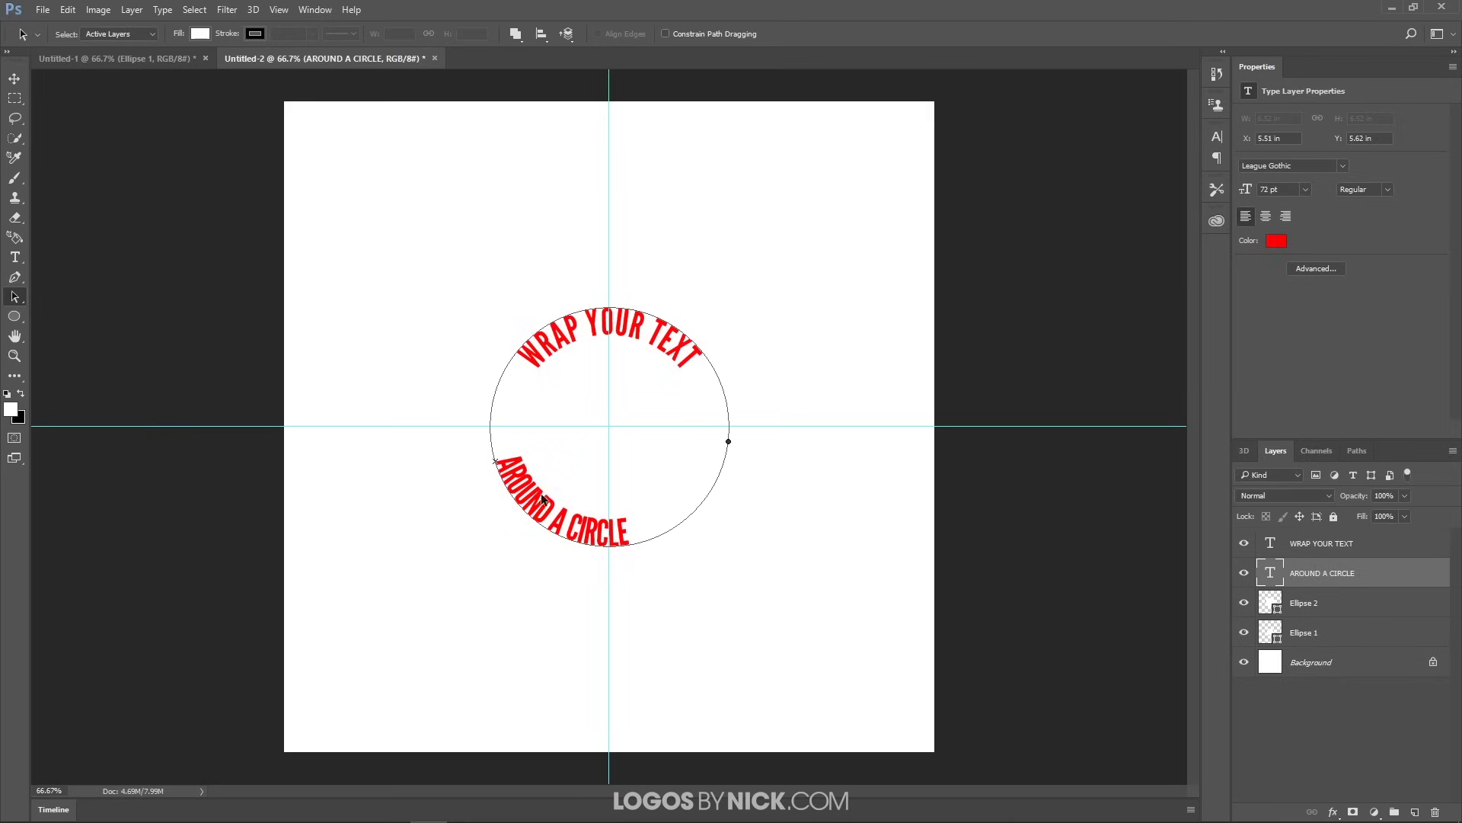
- Select all of 'AROUND A CIRCLE' and widen its tracking with Alt+arrow nudges, then commit
click(16, 258)
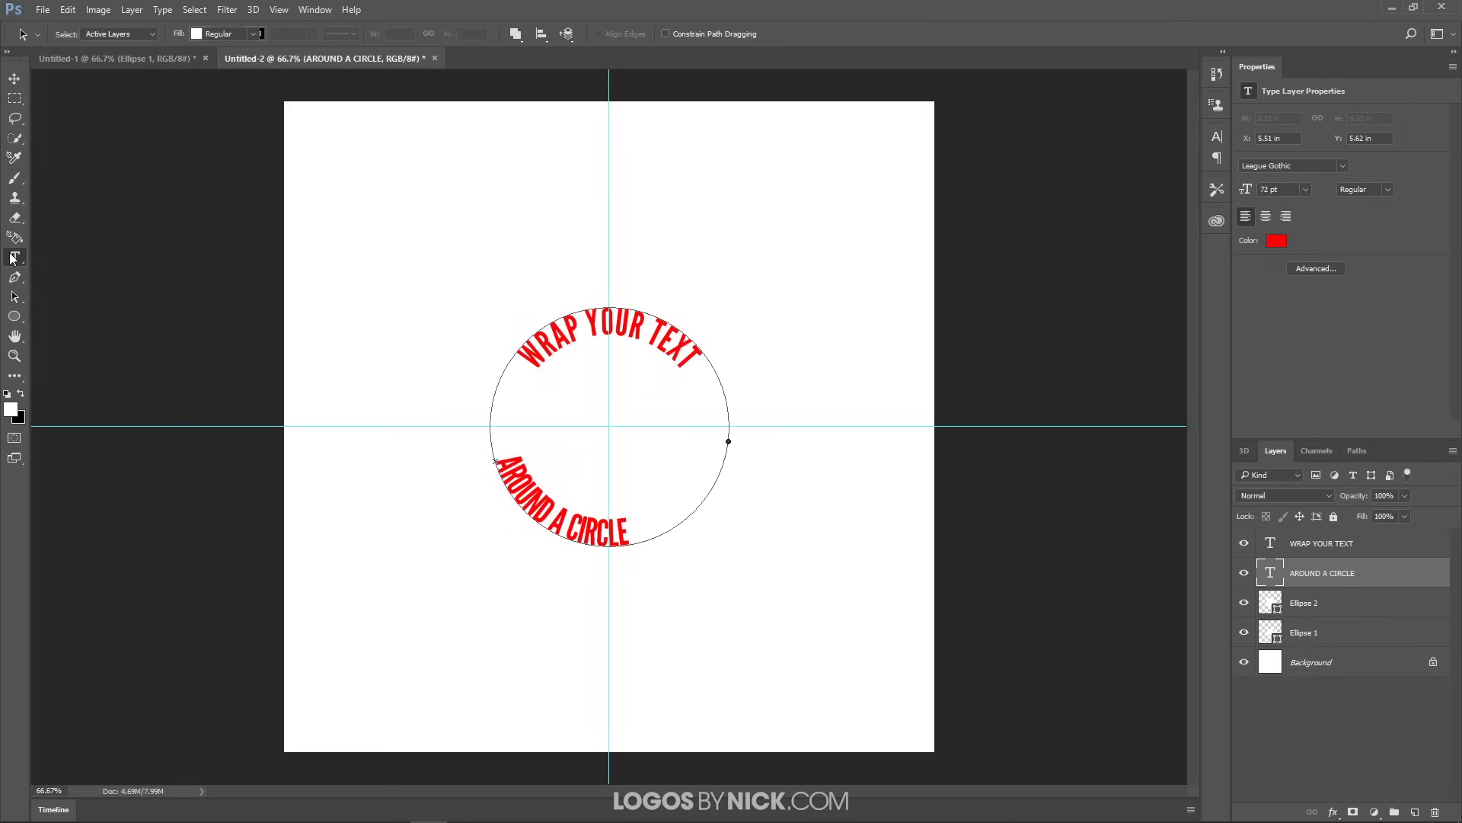
click(543, 508)
key(ctrl+a)
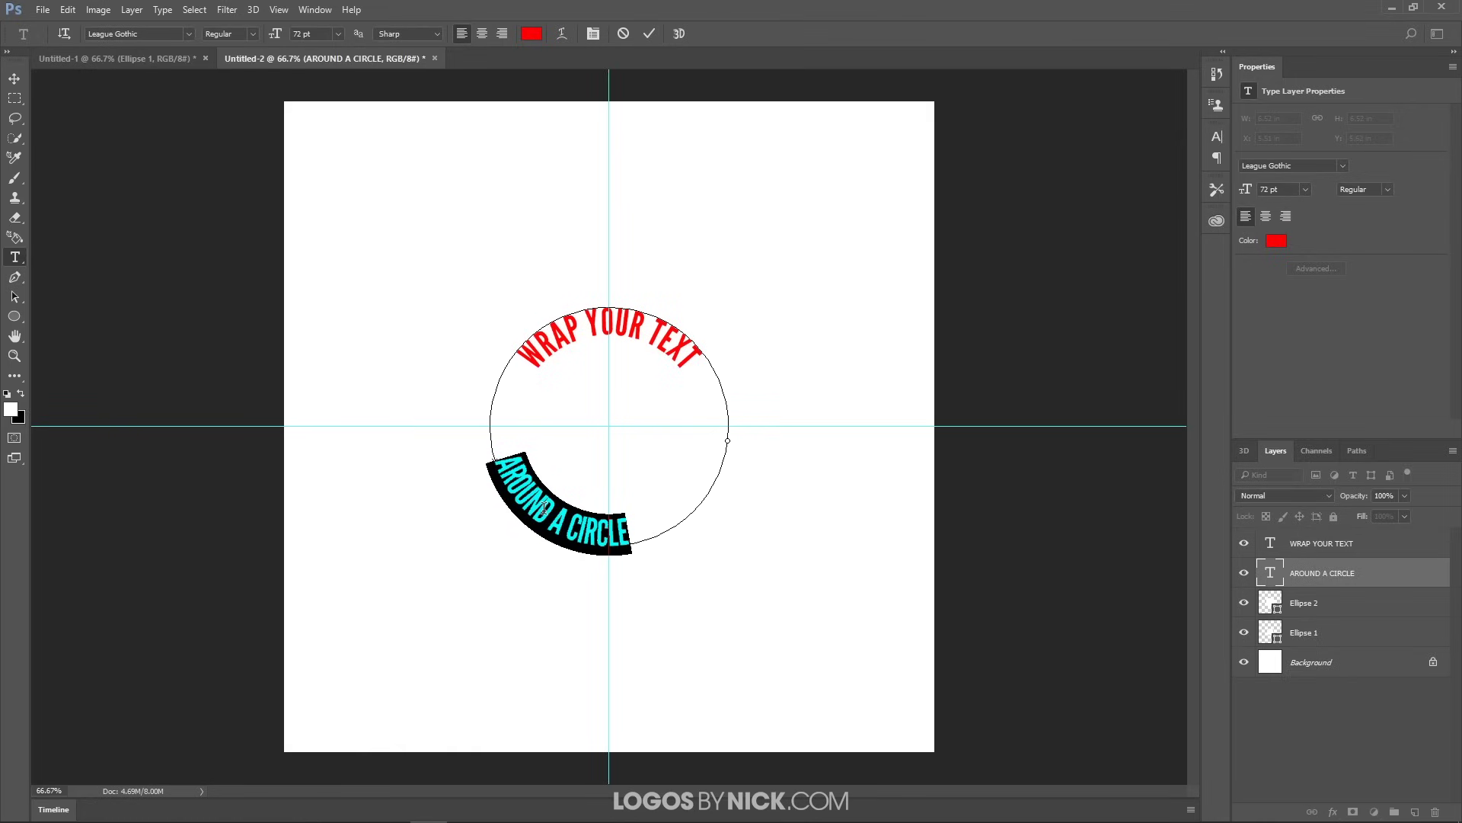
key(alt+Right)
key(alt+Right)
key(alt+Right)
key(alt+Right)
key(alt+Right)
key(alt+Right)
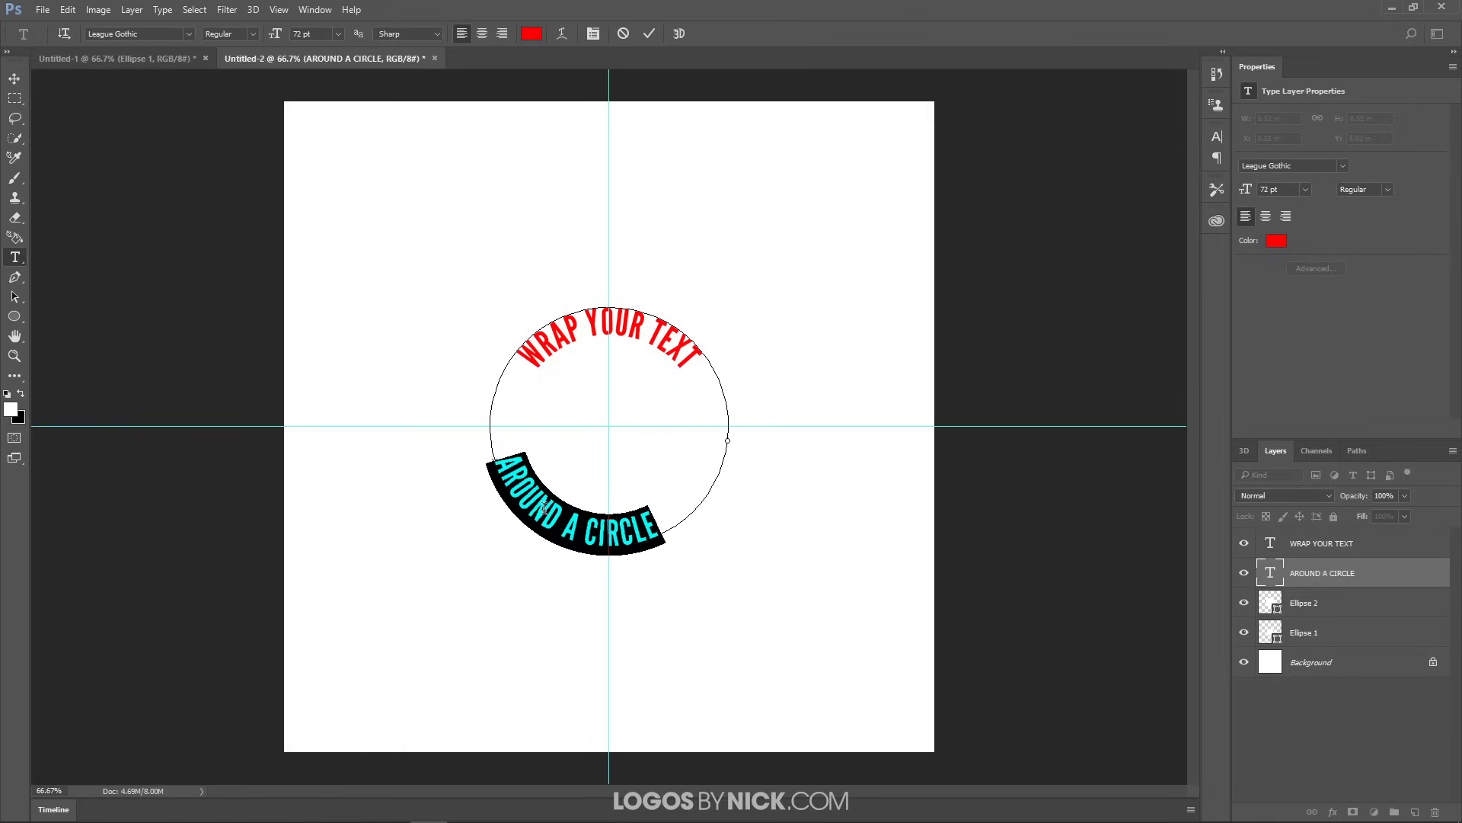
key(alt+Right)
key(alt+Right)
key(alt+Right)
key(alt+Right)
key(alt+Right)
key(alt+Right)
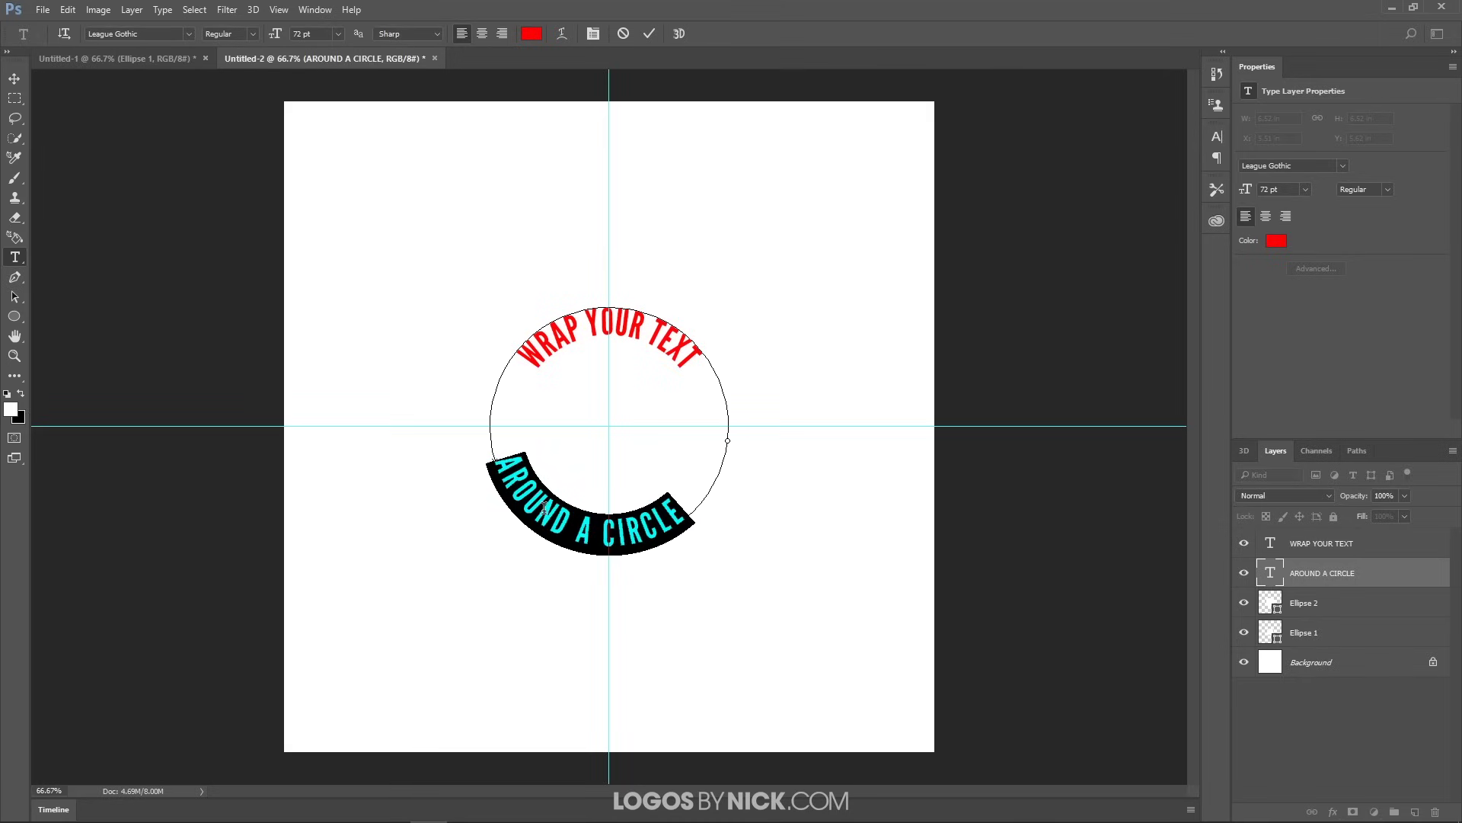
key(alt+Right)
key(alt+Right)
key(alt+Right)
key(alt+Right)
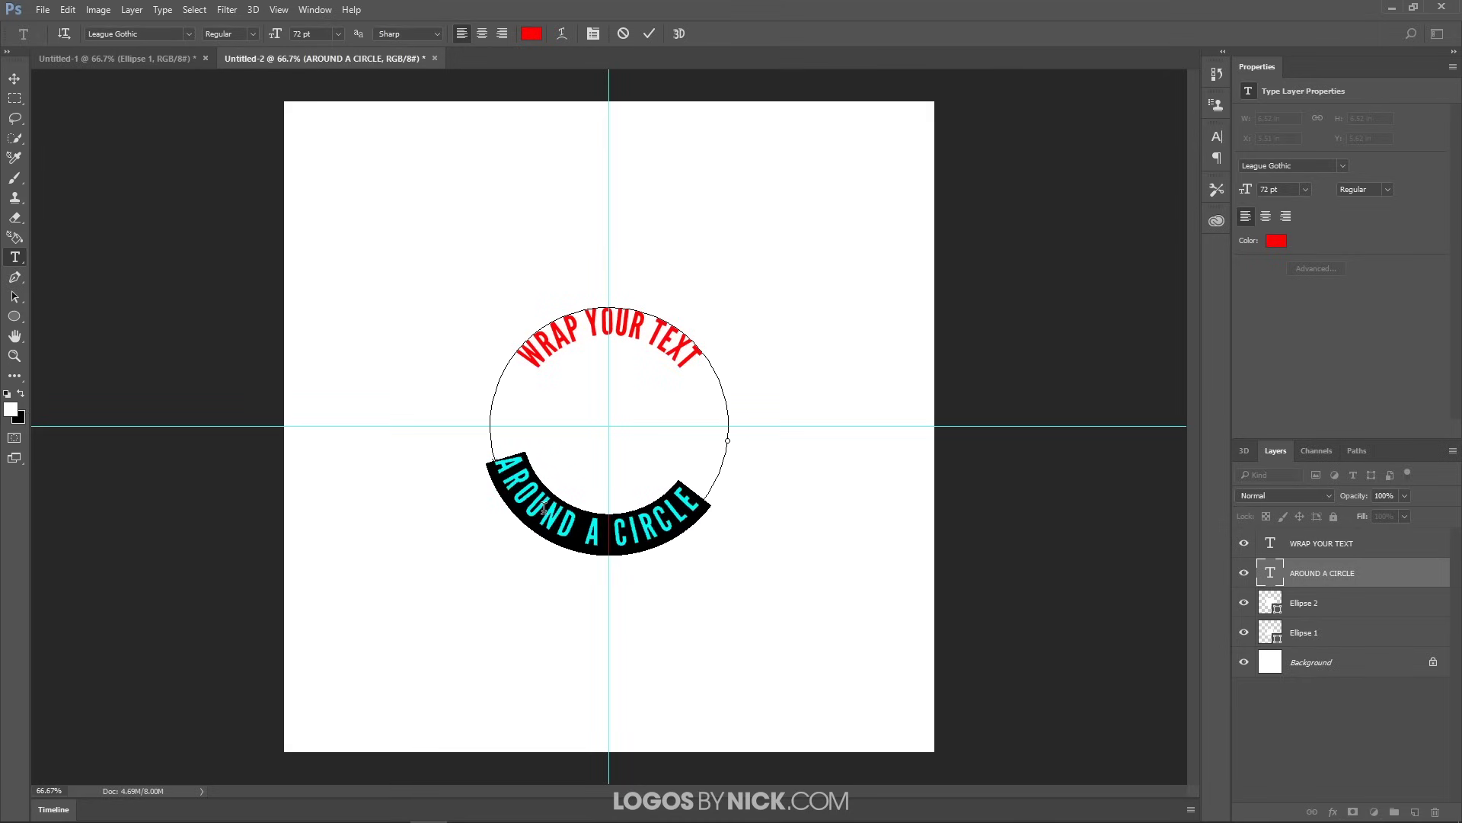
key(alt+Left)
key(alt+Left)
key(alt+Left)
key(alt+Left)
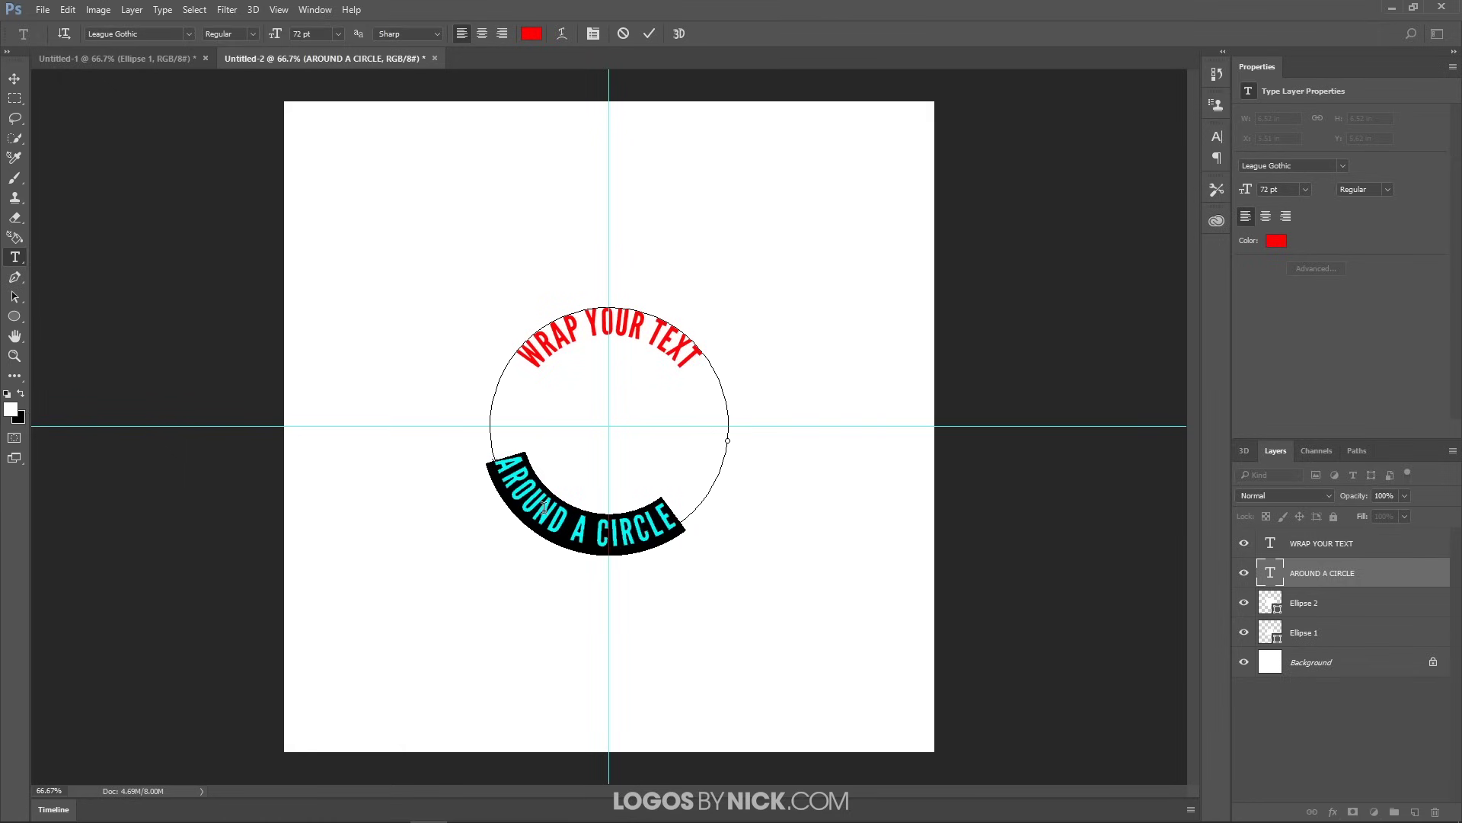
key(alt+Right)
key(alt+Right)
key(alt+Right)
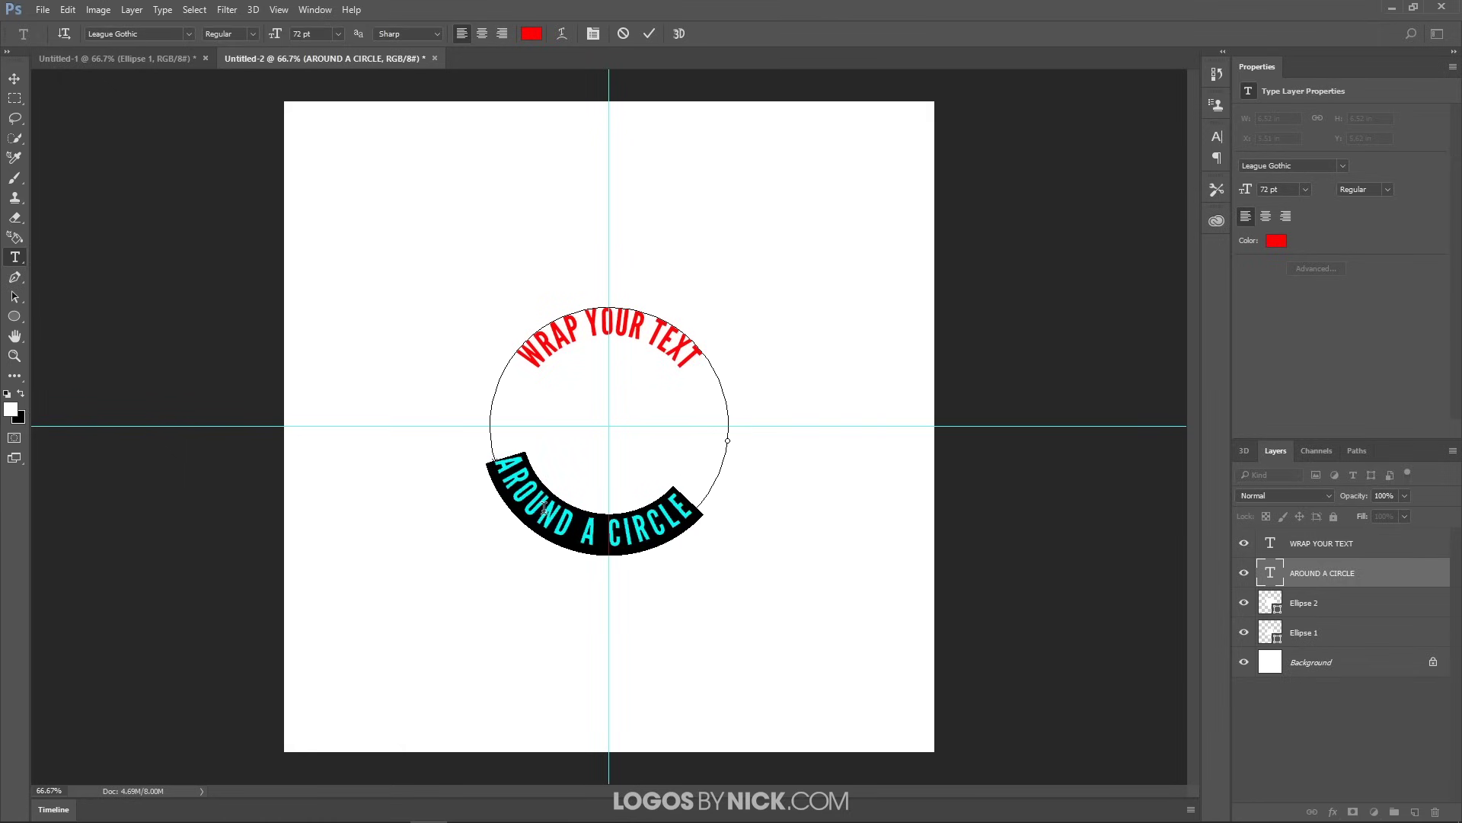
key(alt+Left)
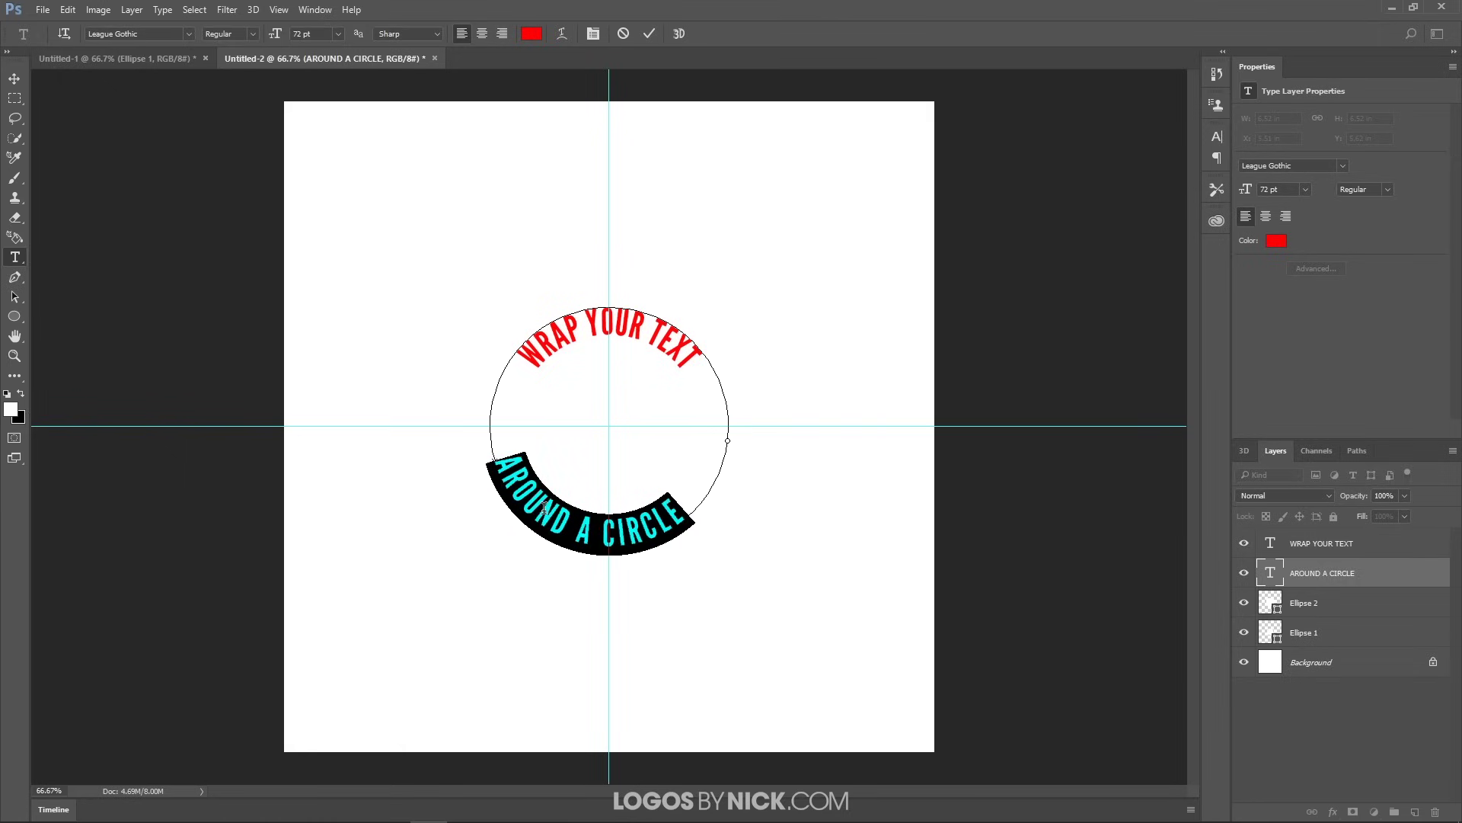
click(12, 300)
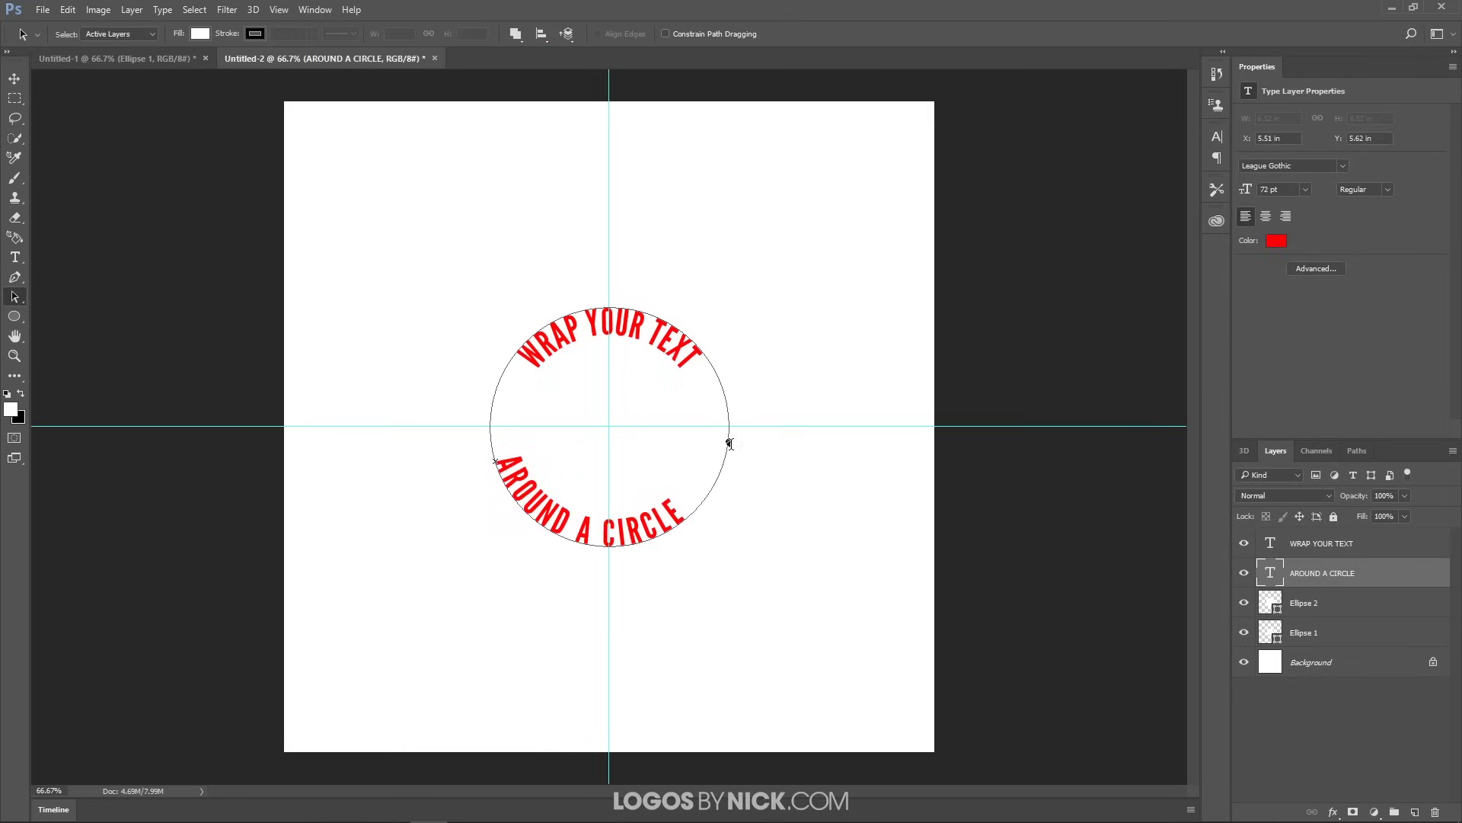
- Drag the path's end points to centre the bottom text, then hide Background, Ellipse 1 and Ellipse 2
drag(727, 441, 725, 412)
drag(496, 463, 534, 470)
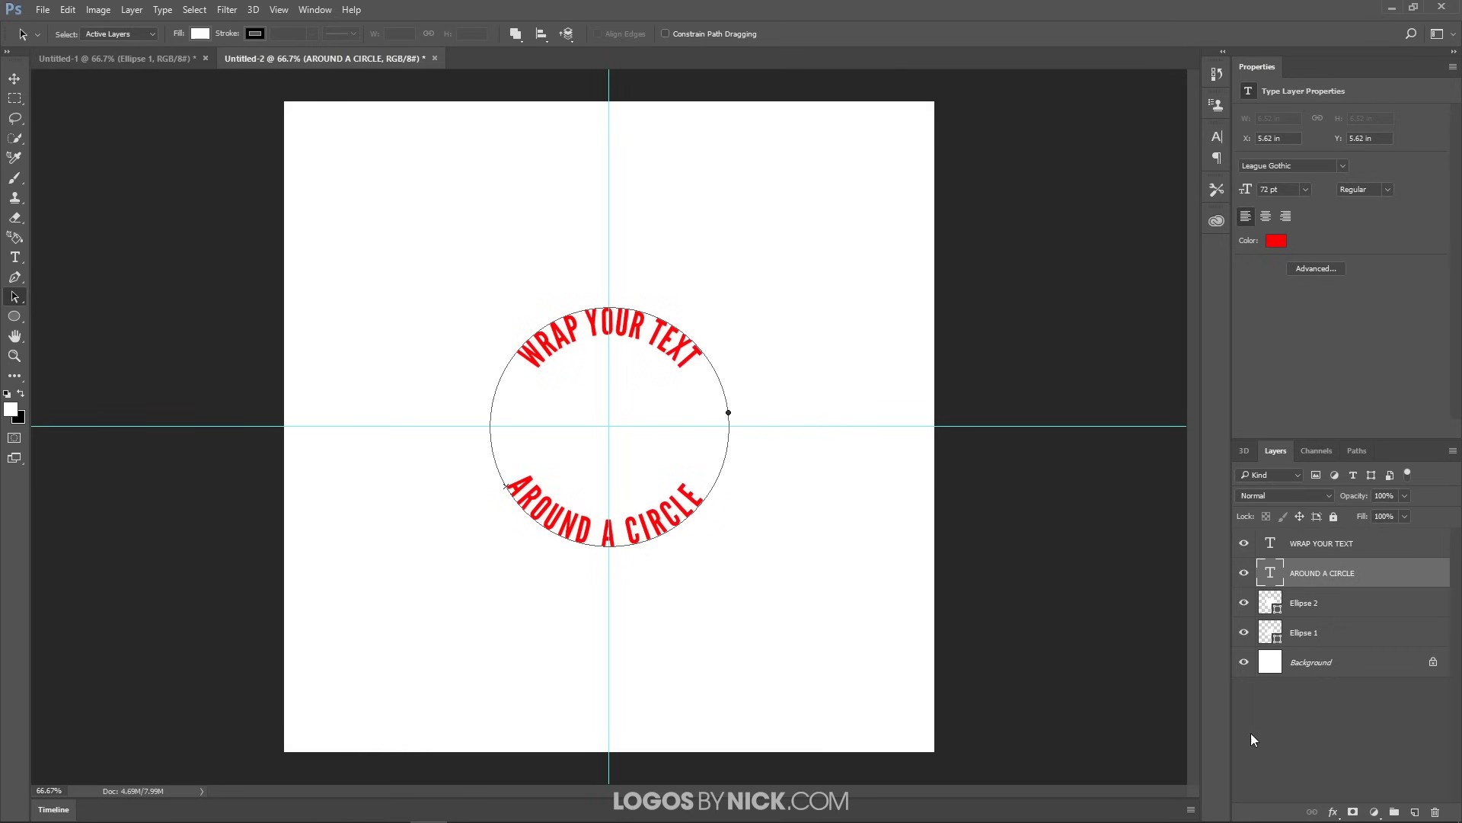
click(1244, 662)
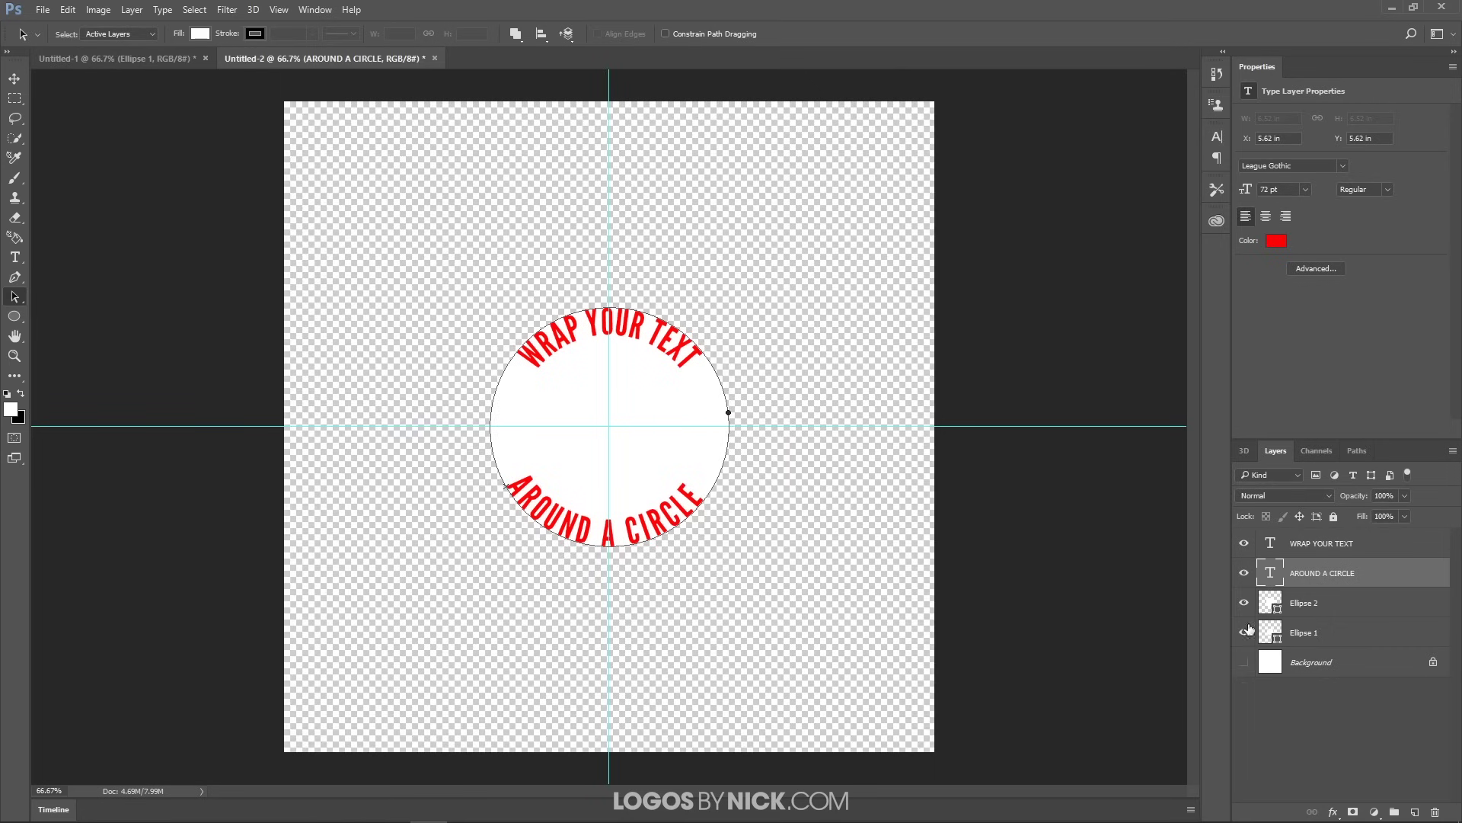
click(1244, 632)
click(1244, 602)
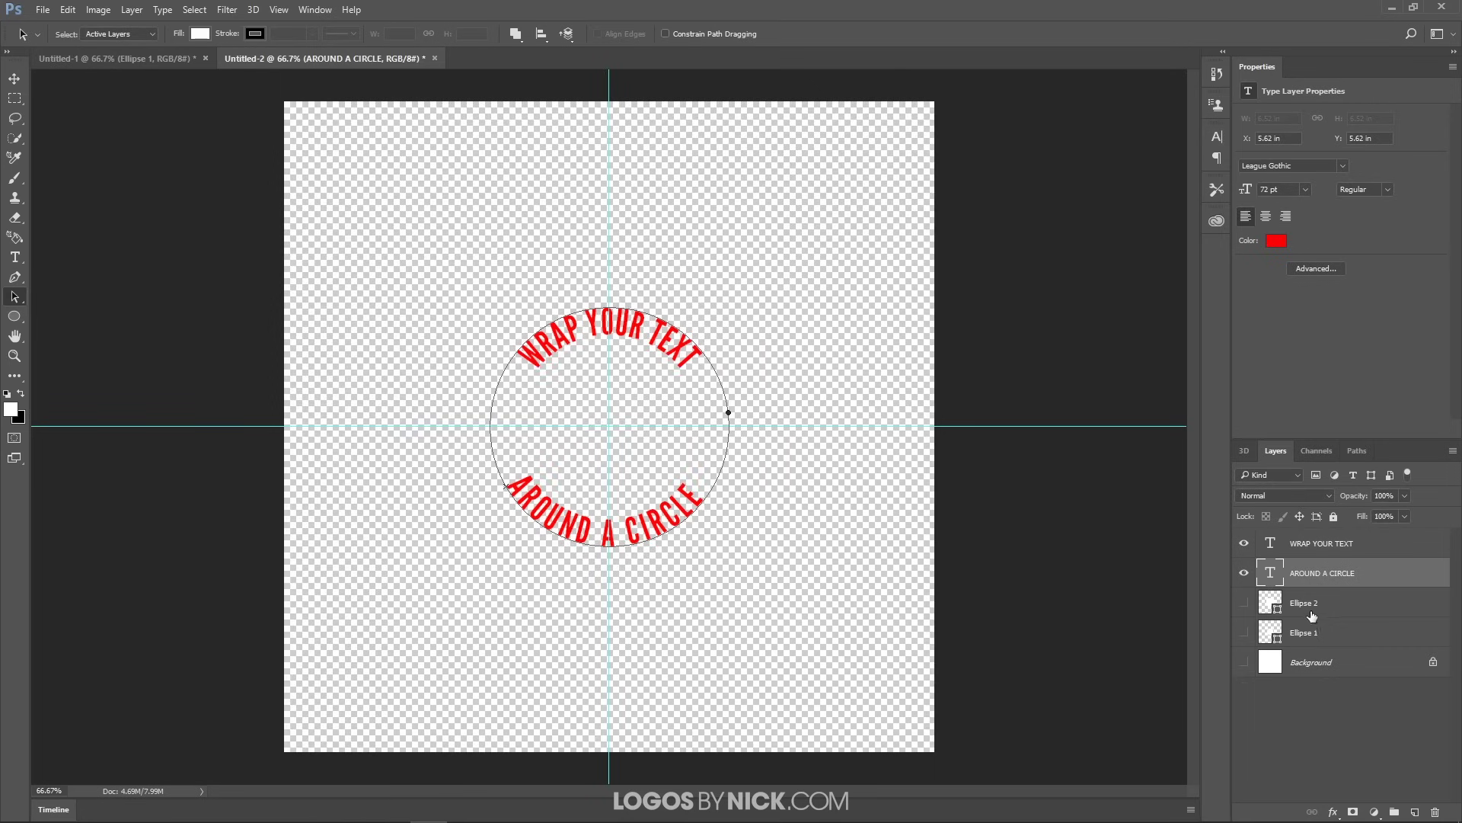